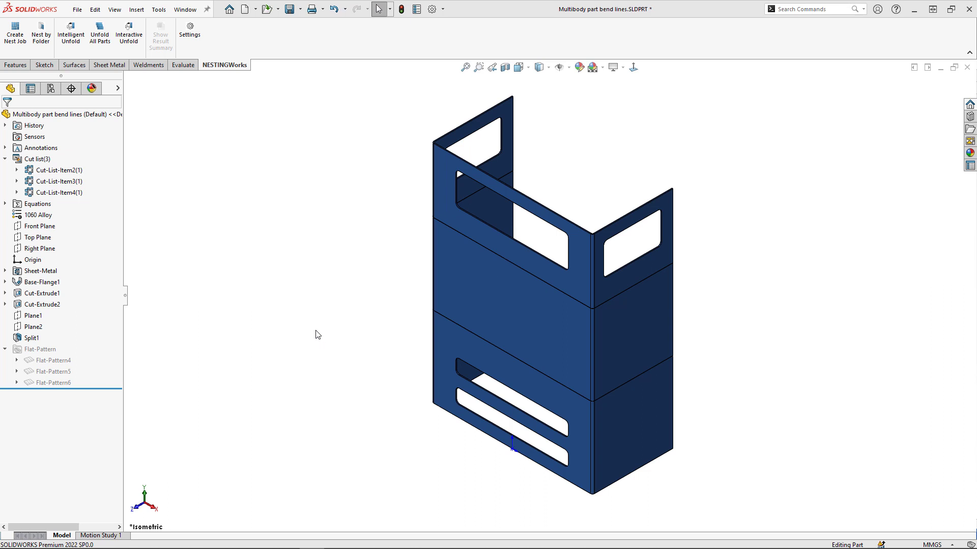
# Step: Highlight the upper, middle and bottom bodies of the model in turn
pyautogui.click(70, 171)
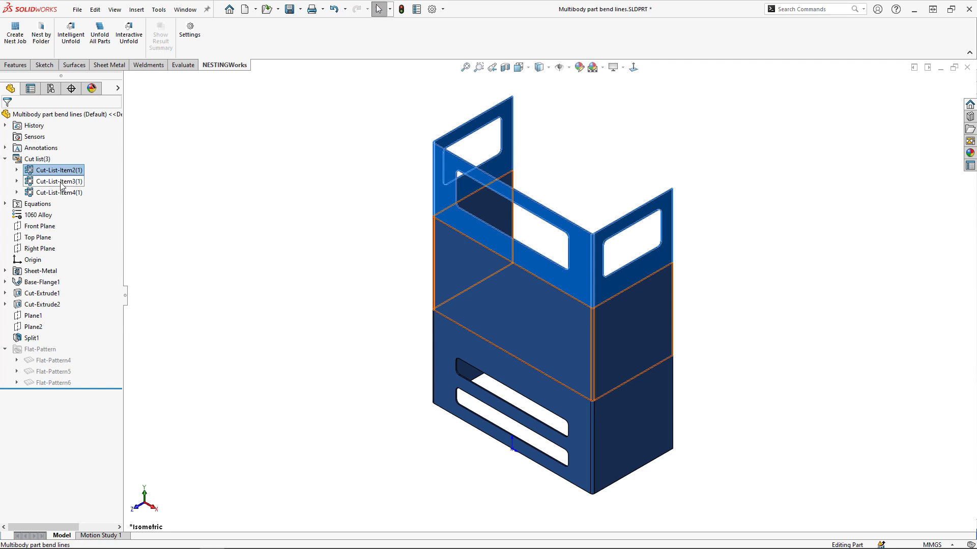
pyautogui.click(61, 181)
pyautogui.click(62, 194)
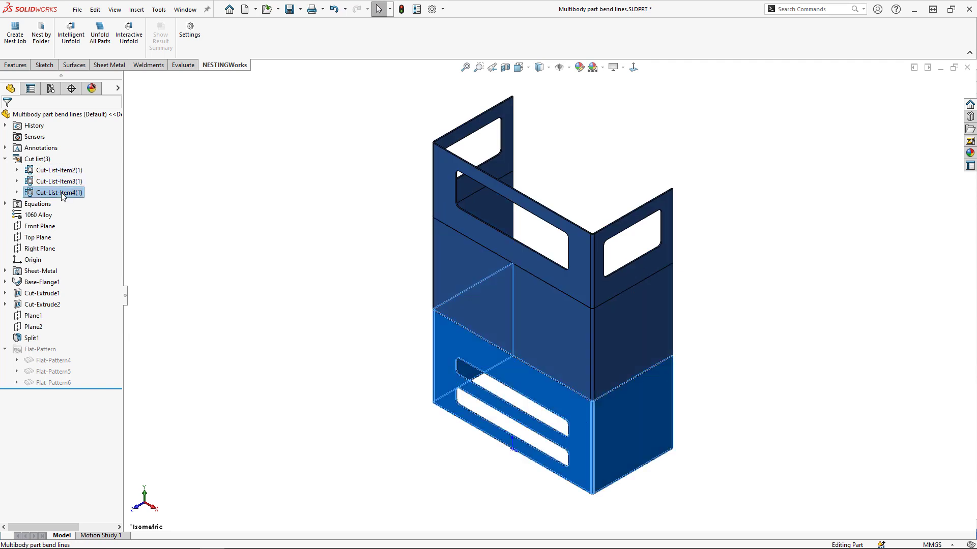
pyautogui.click(54, 352)
# Step: Preview Flat-Pattern4, 5 and 6 by unsuppressing each, then suppress it again to refold
pyautogui.moveTo(53, 353)
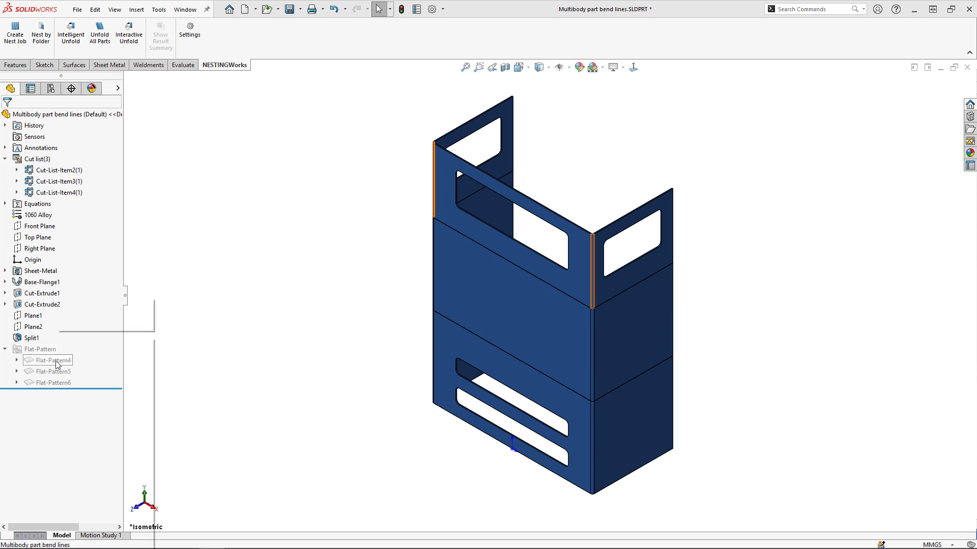
pyautogui.rightClick(54, 361)
pyautogui.press('Escape')
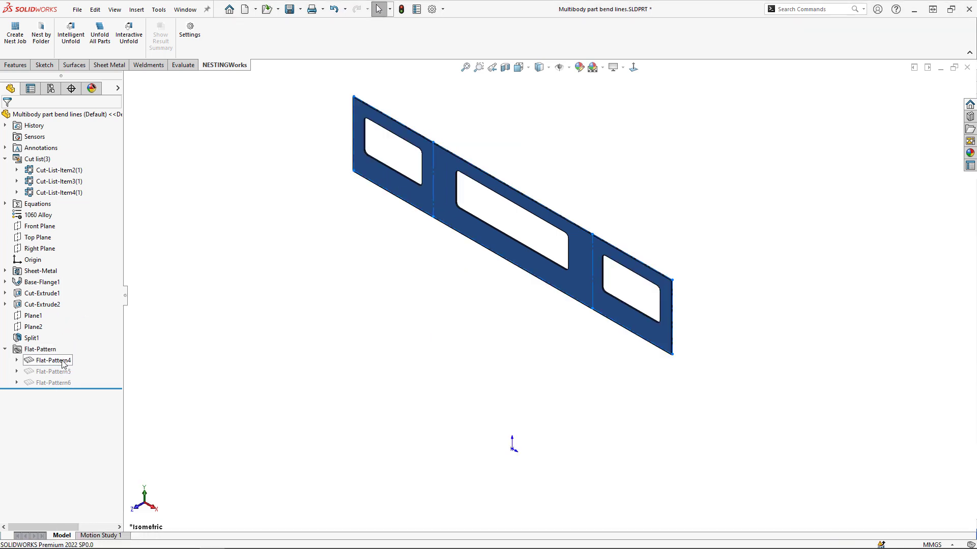
pyautogui.rightClick(62, 361)
pyautogui.click(85, 324)
pyautogui.rightClick(60, 371)
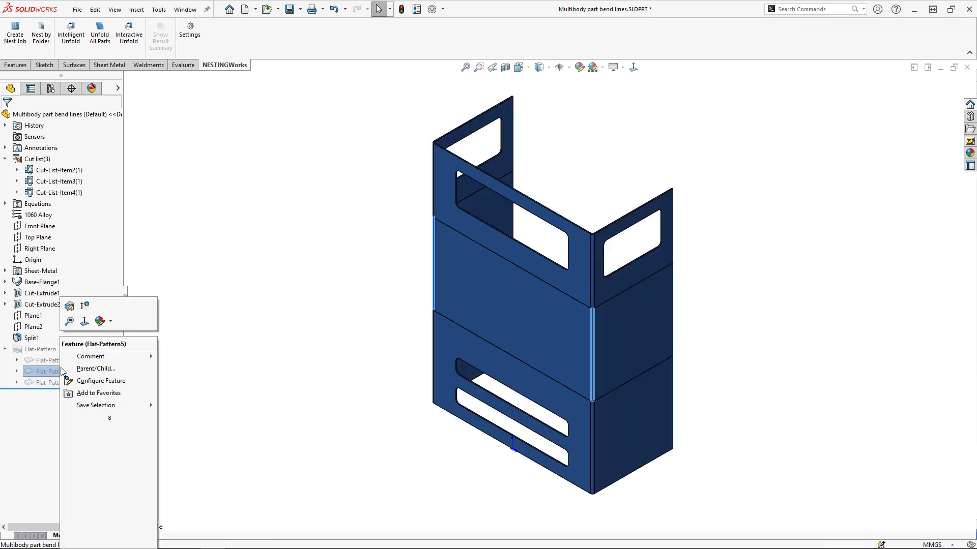
pyautogui.click(89, 314)
pyautogui.rightClick(66, 382)
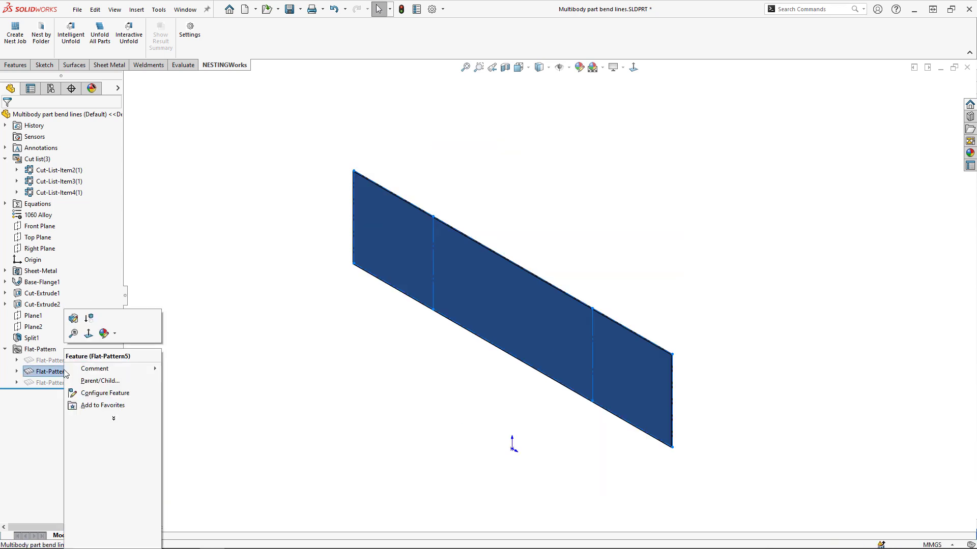
pyautogui.click(87, 321)
pyautogui.rightClick(66, 384)
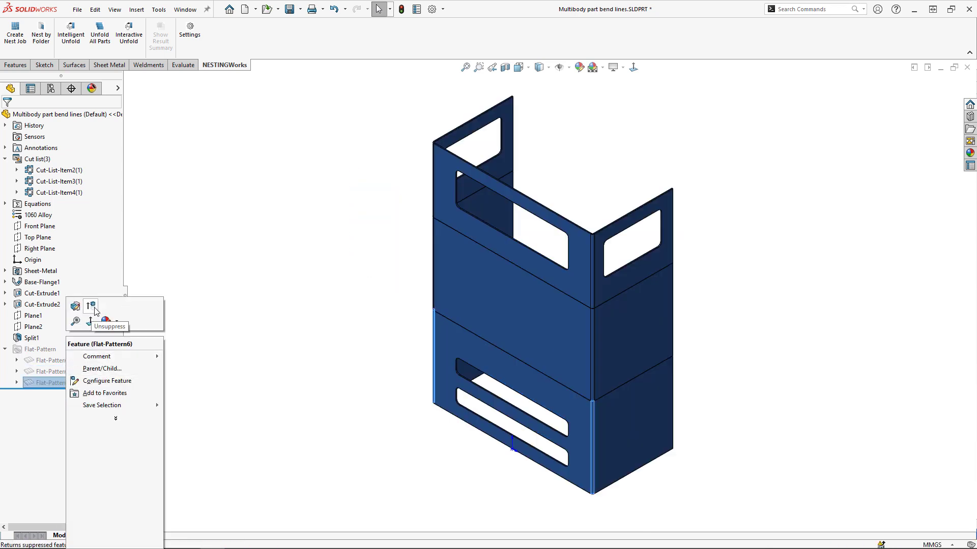
pyautogui.click(94, 321)
pyautogui.rightClick(65, 383)
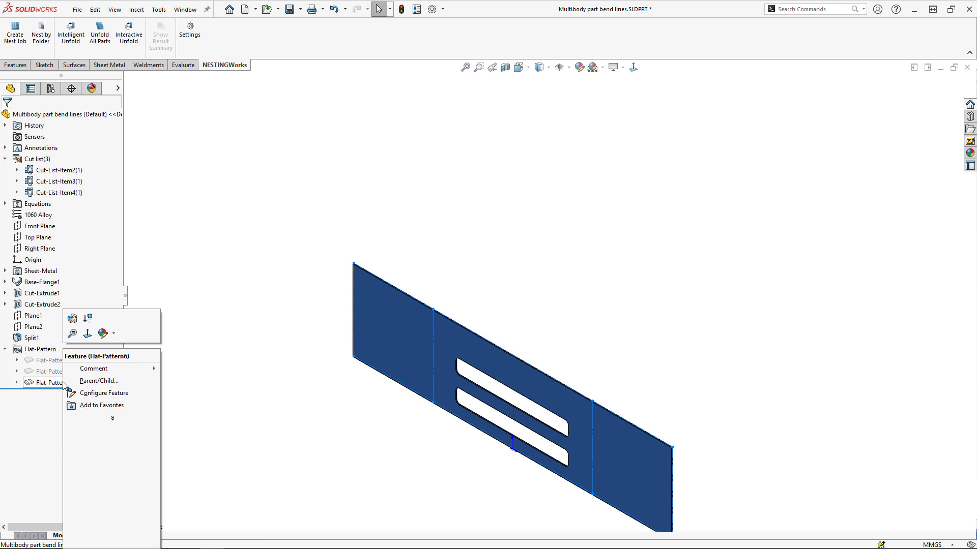
pyautogui.click(88, 319)
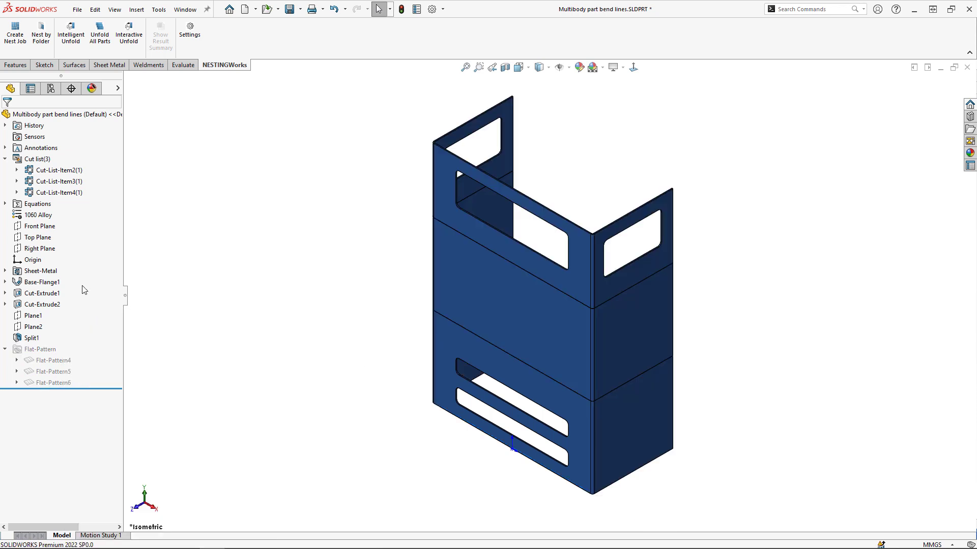
# Step: Add a new part configuration named 1
pyautogui.click(50, 89)
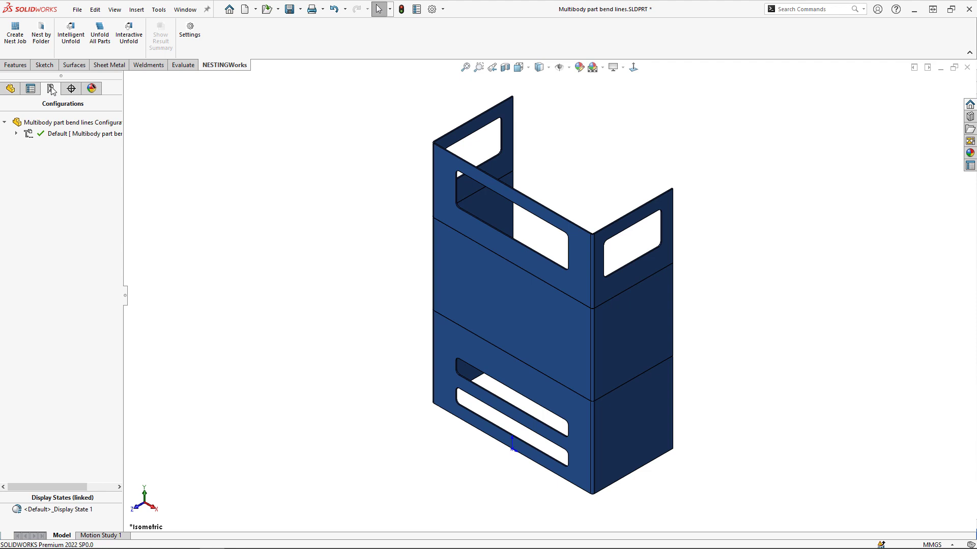
pyautogui.rightClick(58, 127)
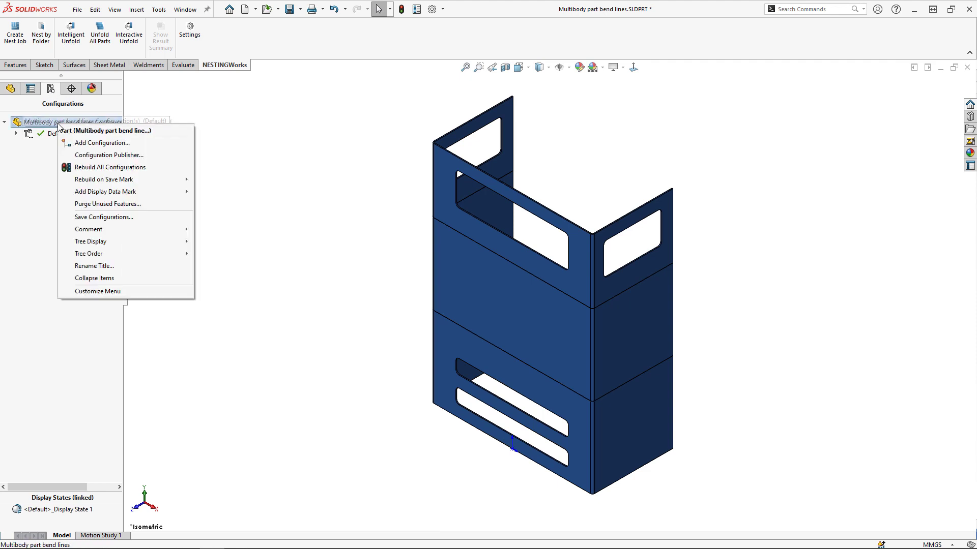
pyautogui.click(76, 140)
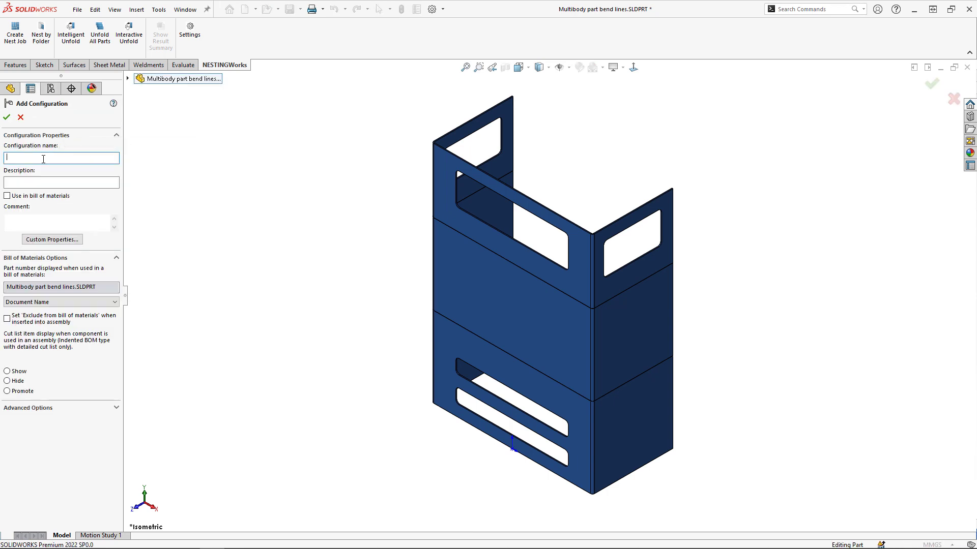
pyautogui.write('1')
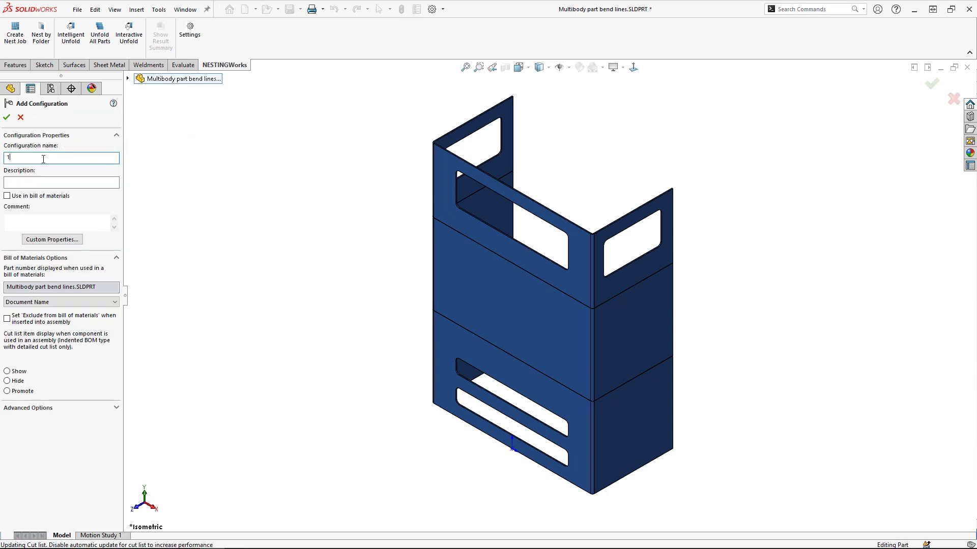
pyautogui.press('Return')
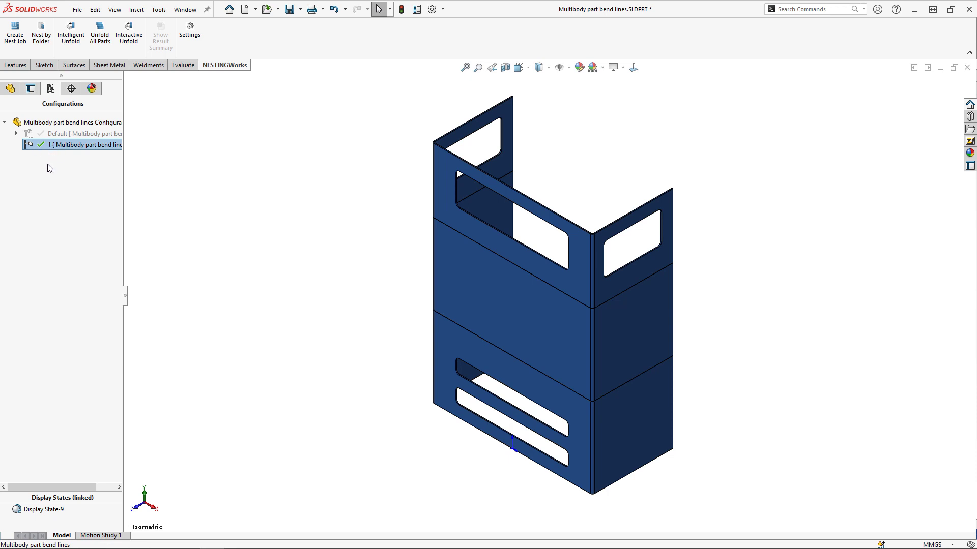
# Step: Paste two copies of configuration 1 and rename them 2 and 3
pyautogui.hotkey('ctrl', 'v')
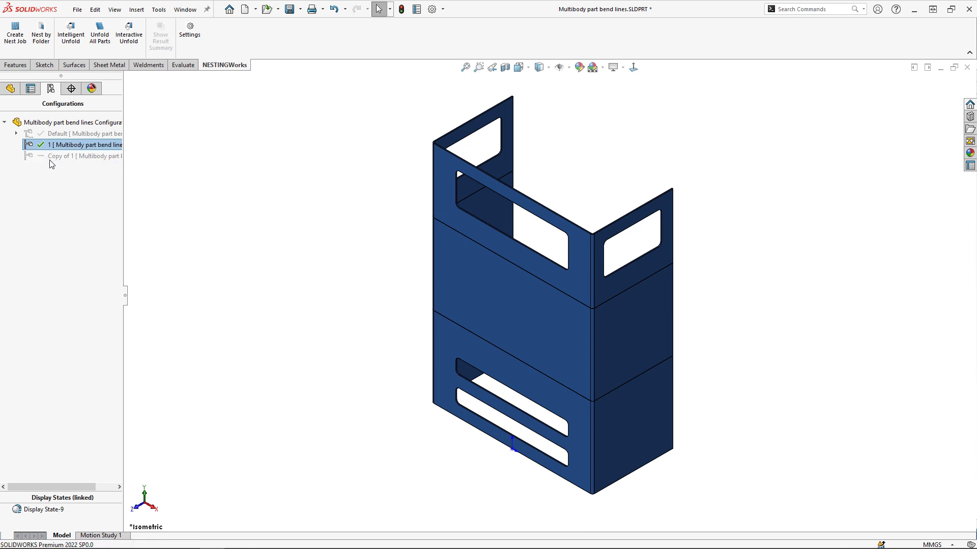
pyautogui.hotkey('ctrl', 'v')
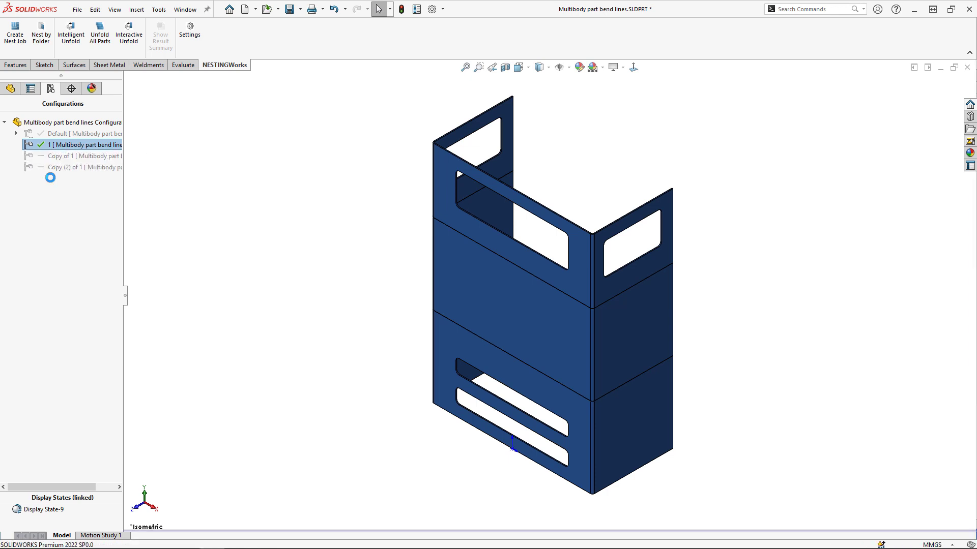
pyautogui.click(54, 160)
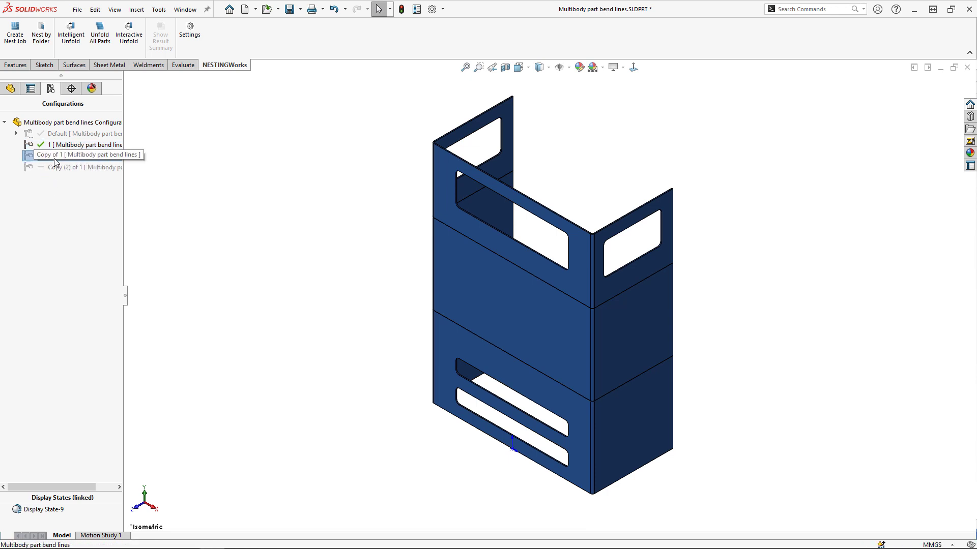
pyautogui.click(55, 155)
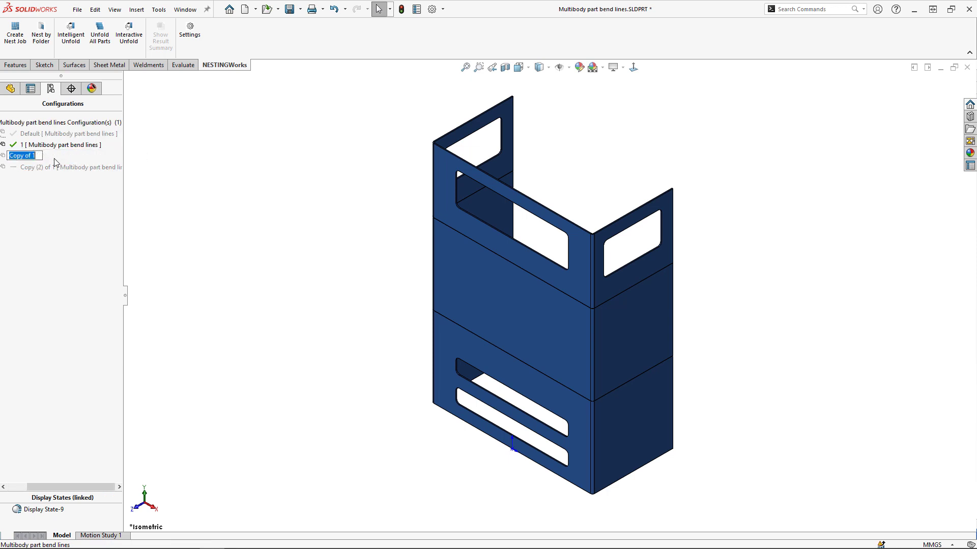
pyautogui.write('2')
pyautogui.press('Return')
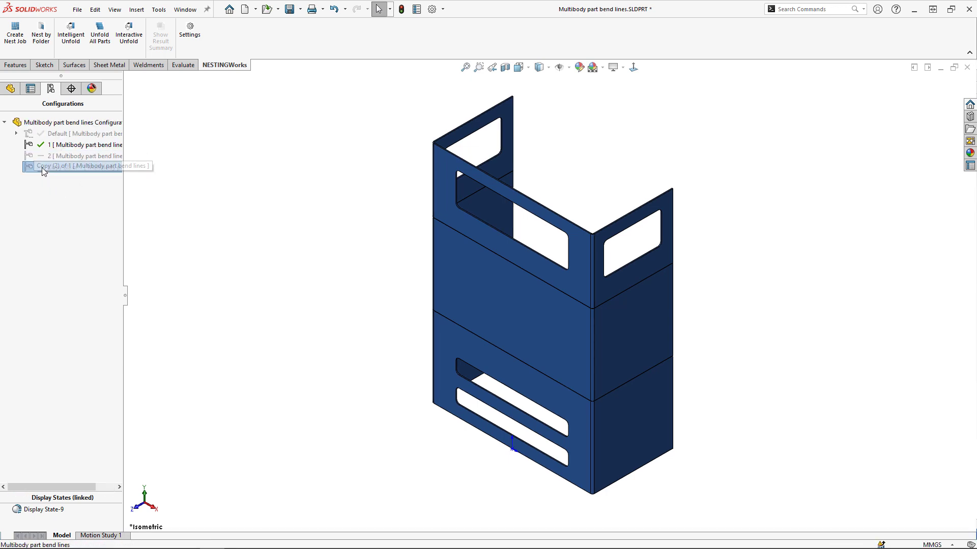
pyautogui.click(42, 167)
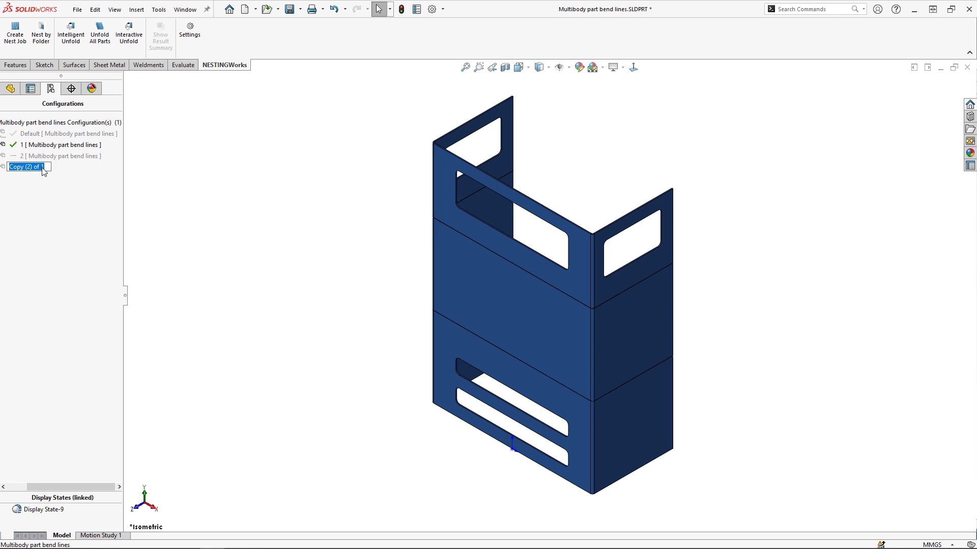
pyautogui.write('3')
pyautogui.press('Return')
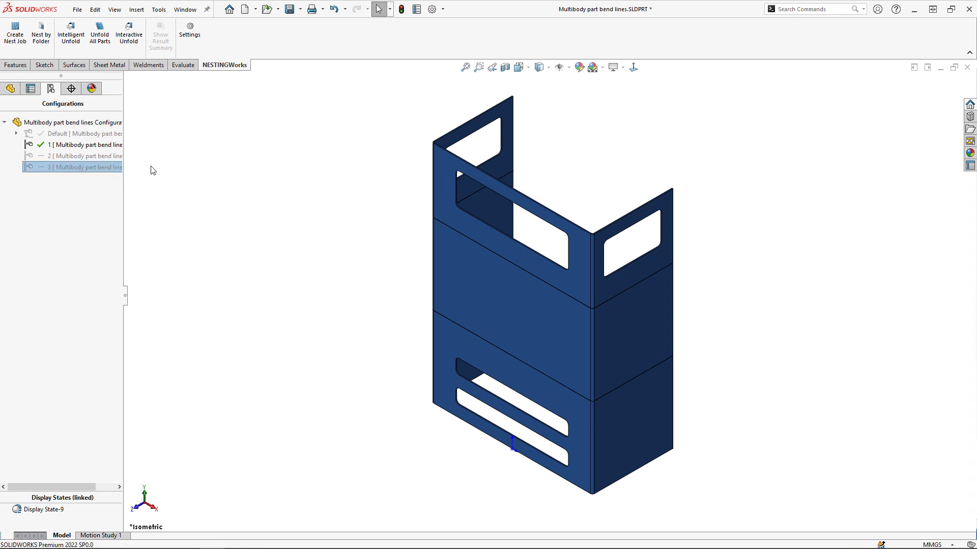
# Step: Delete bodies Split1[2] and Split1[3] with Delete/Keep Body, then flatten the remaining windowed band
pyautogui.click(10, 89)
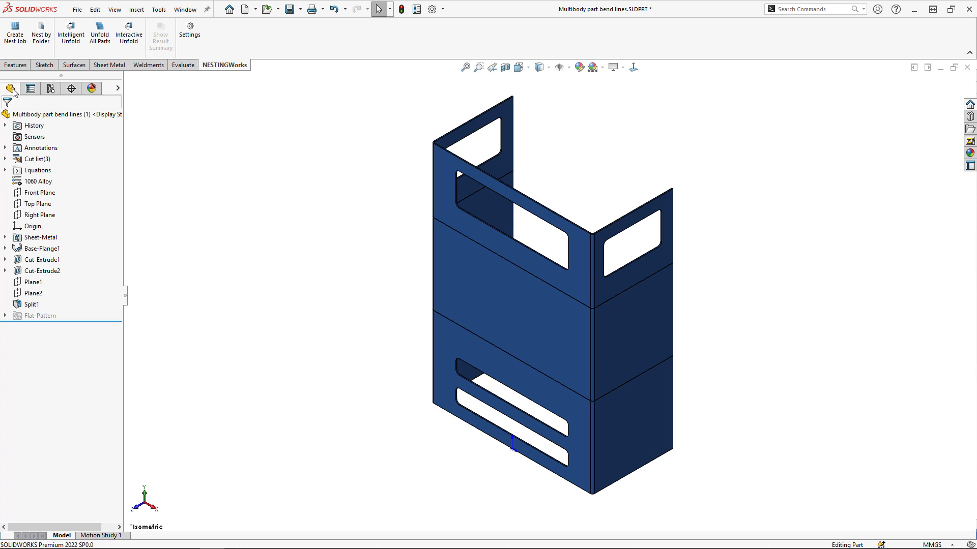
pyautogui.click(520, 324)
pyautogui.rightClick(521, 325)
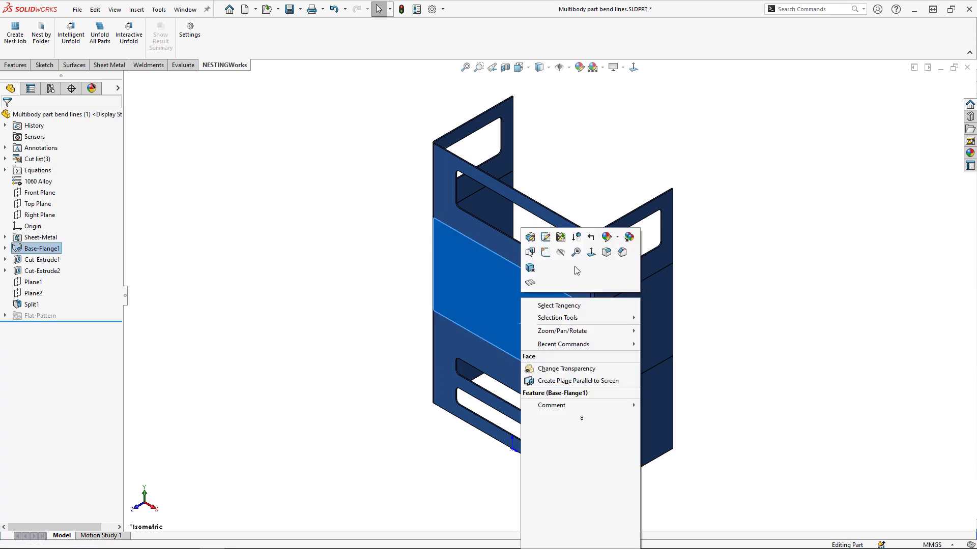
pyautogui.click(530, 269)
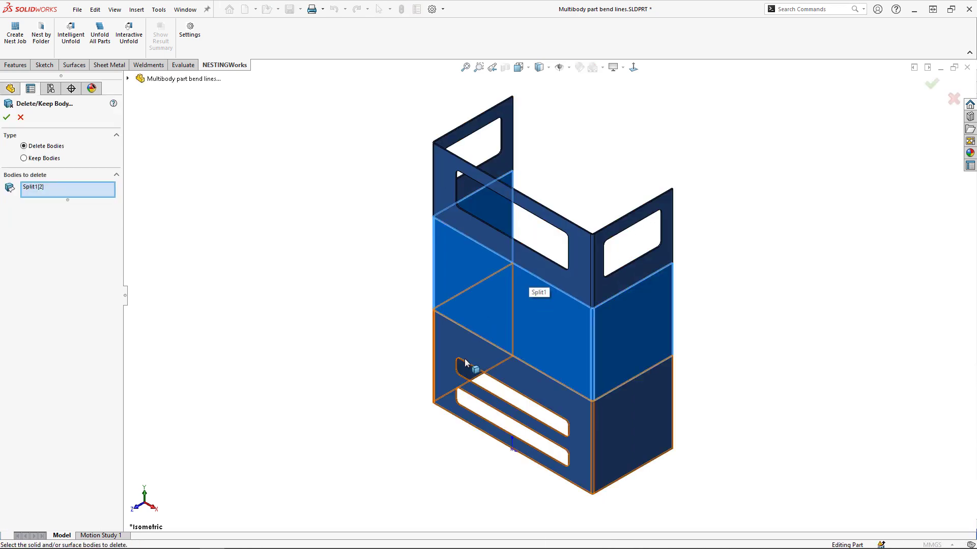
pyautogui.click(457, 344)
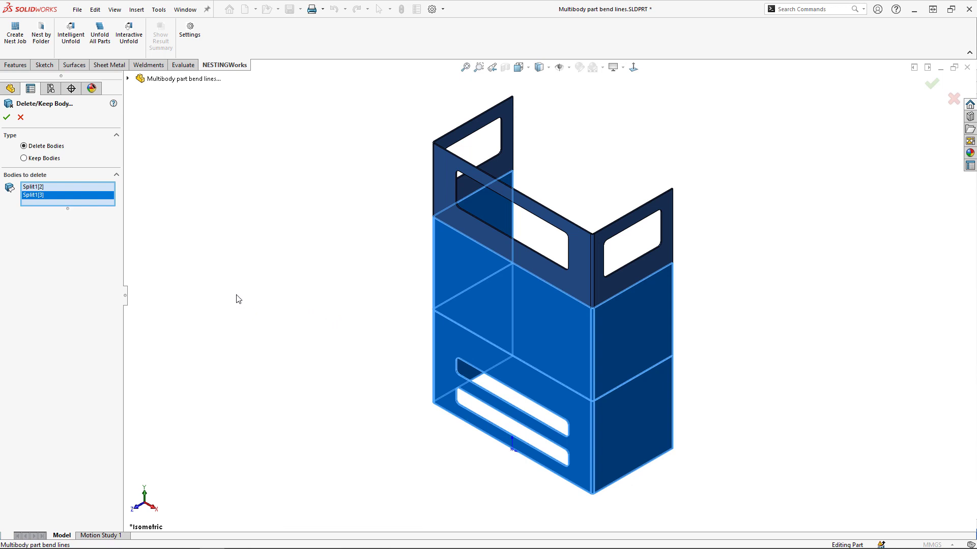
pyautogui.click(7, 117)
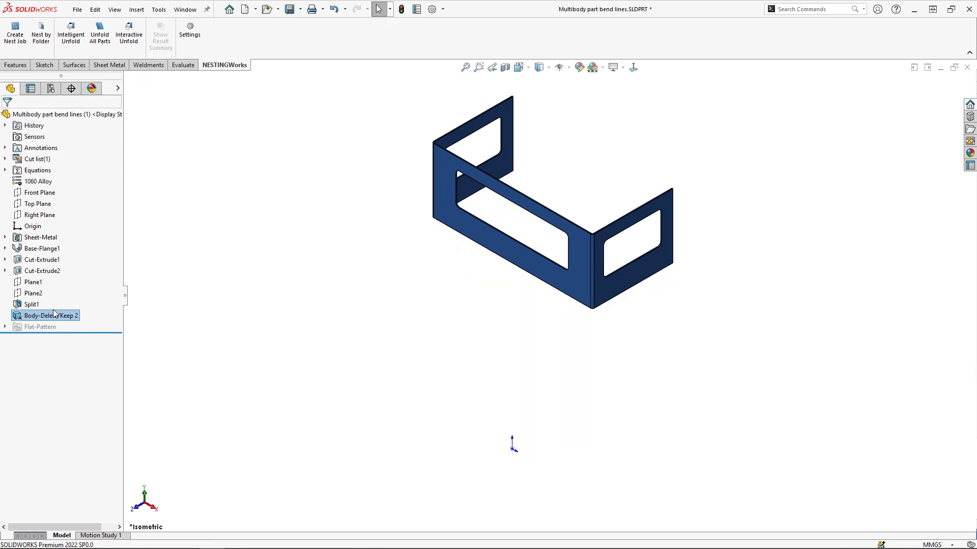
pyautogui.rightClick(480, 237)
pyautogui.click(490, 219)
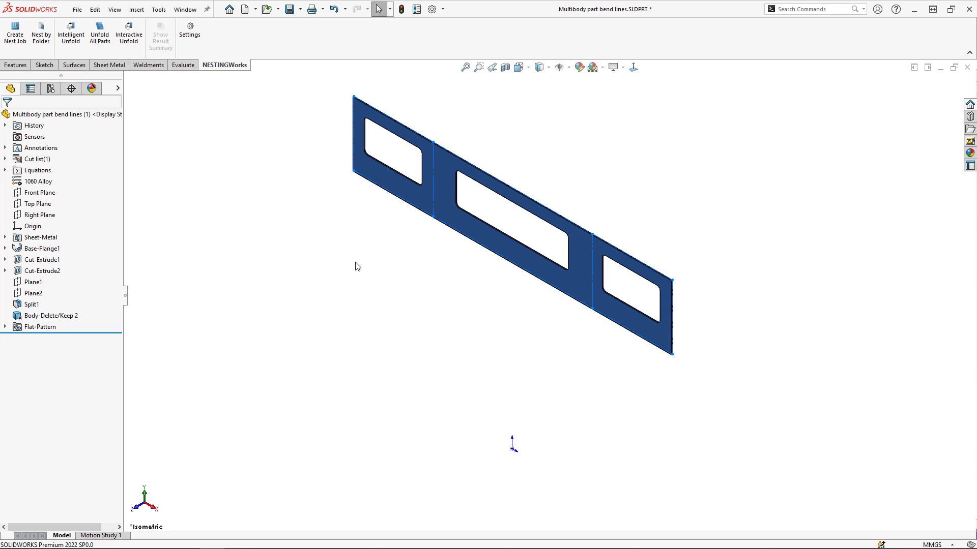
# Step: Activate configuration 2 and return to the feature tree
pyautogui.click(51, 89)
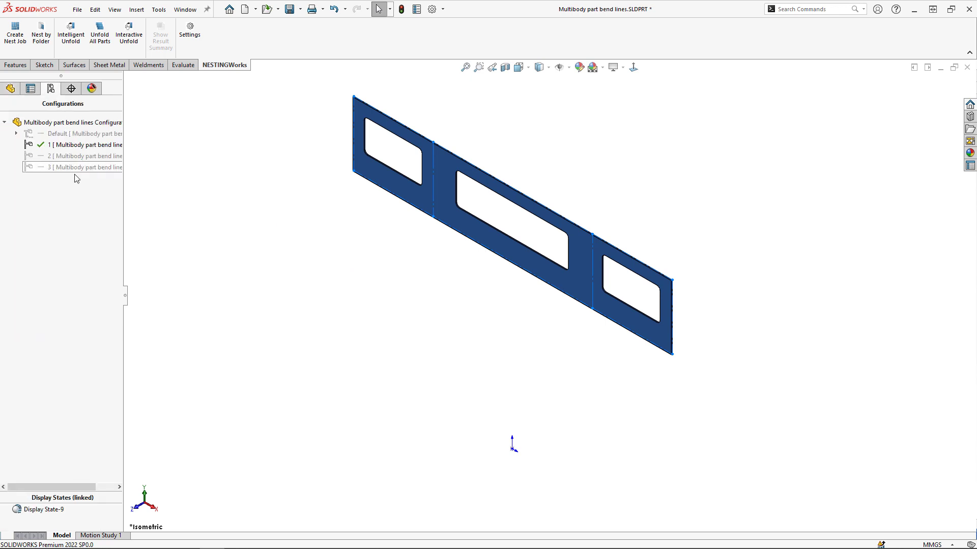
pyautogui.doubleClick(46, 154)
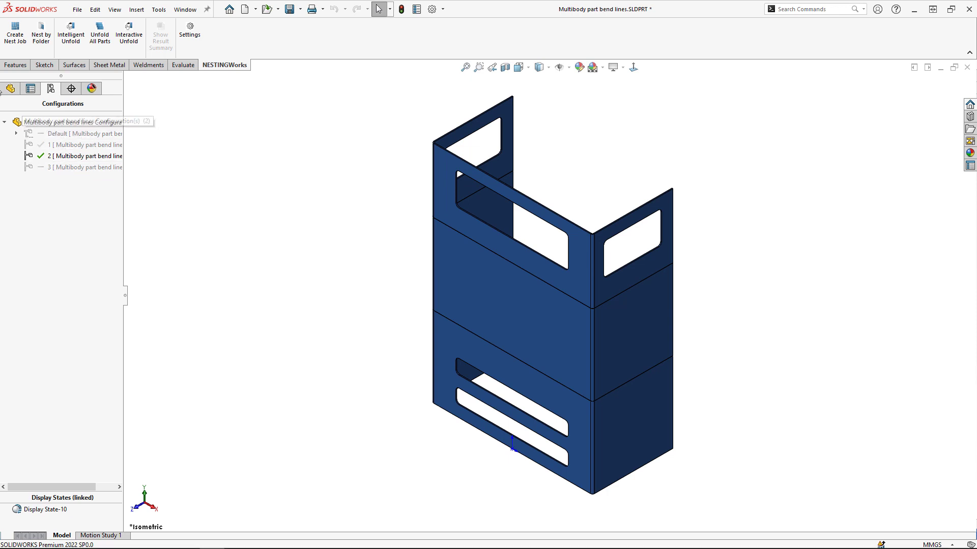
pyautogui.click(12, 90)
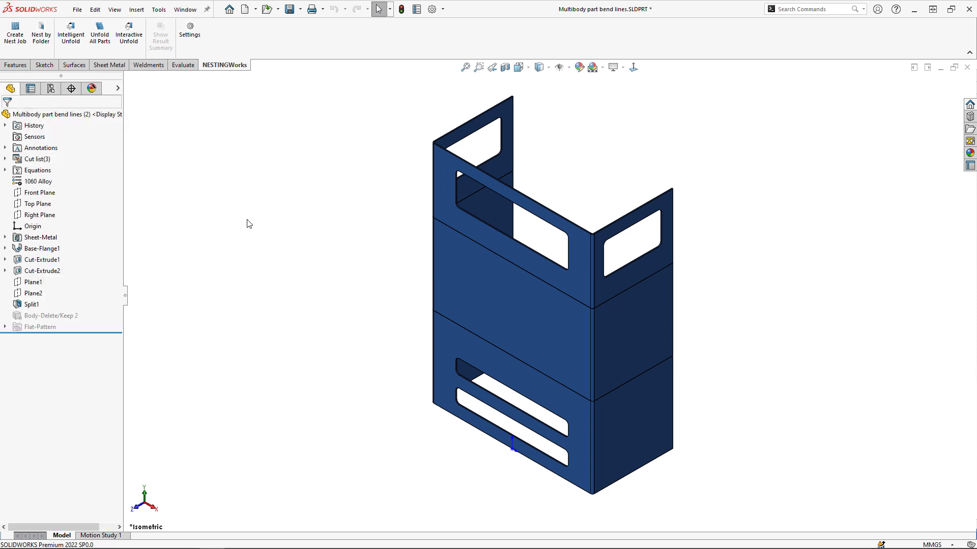
# Step: Delete bodies Split1[1] and Split1[3], then flatten the remaining middle band
pyautogui.rightClick(517, 251)
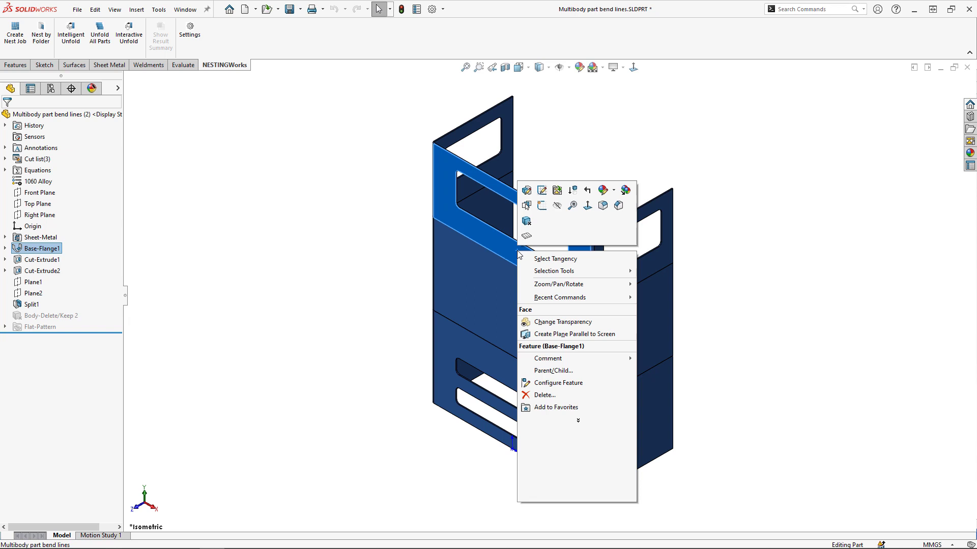
pyautogui.click(527, 221)
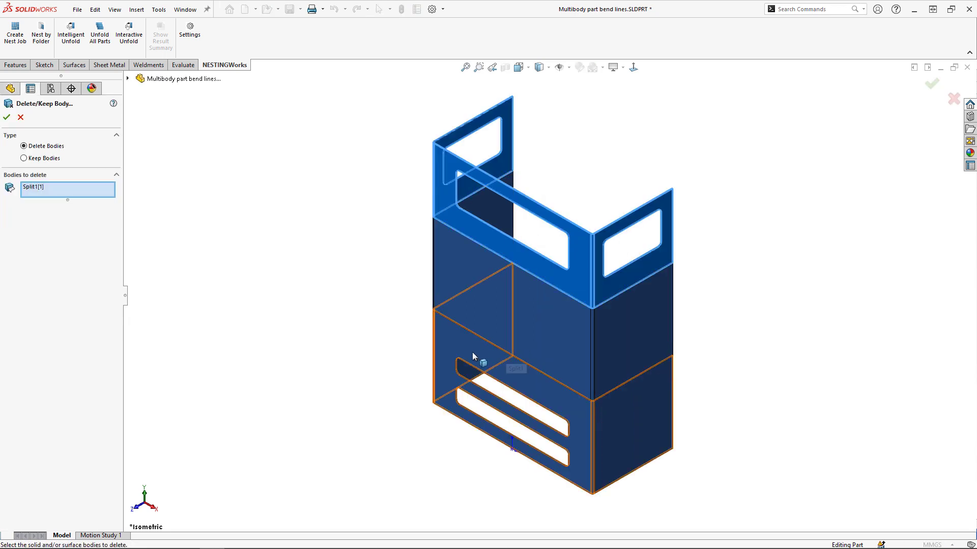
pyautogui.click(455, 345)
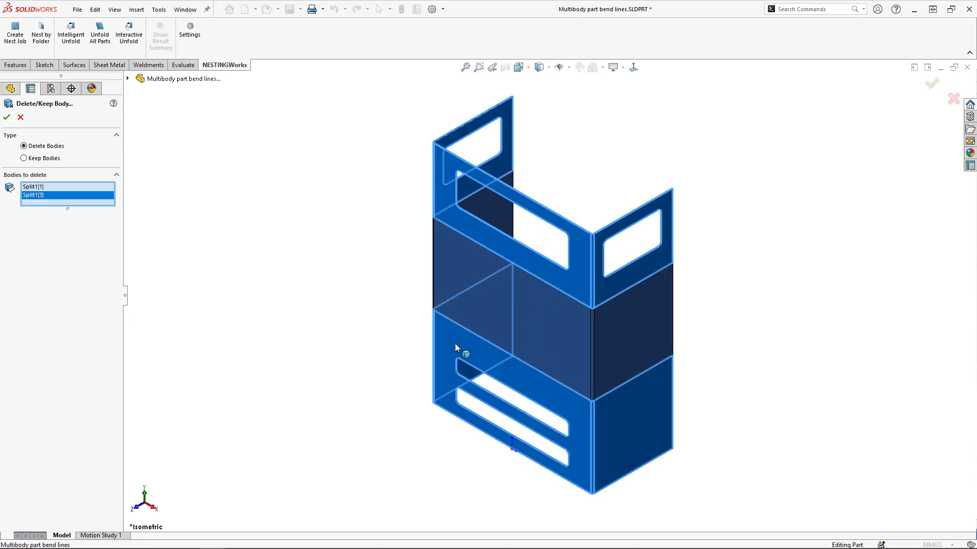
pyautogui.press('Return')
pyautogui.rightClick(502, 290)
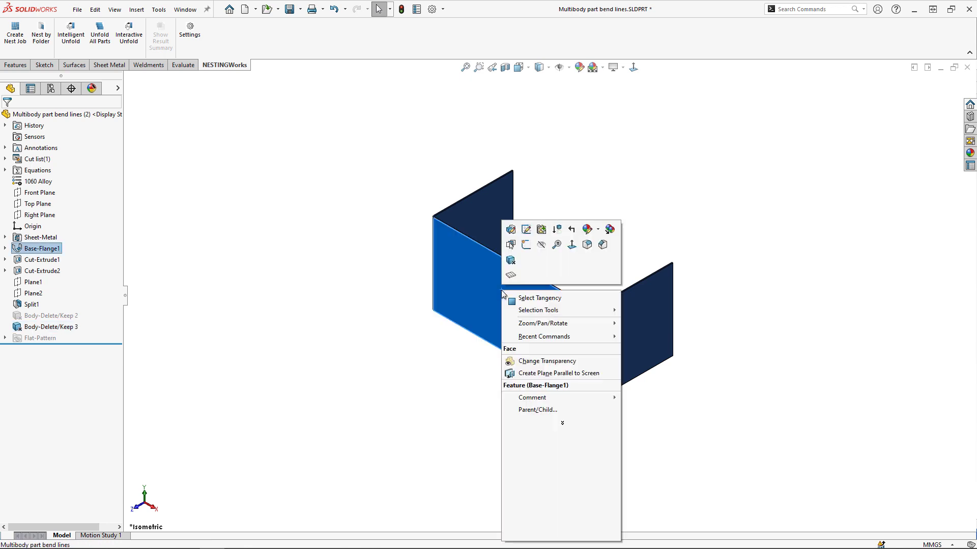
pyautogui.click(510, 275)
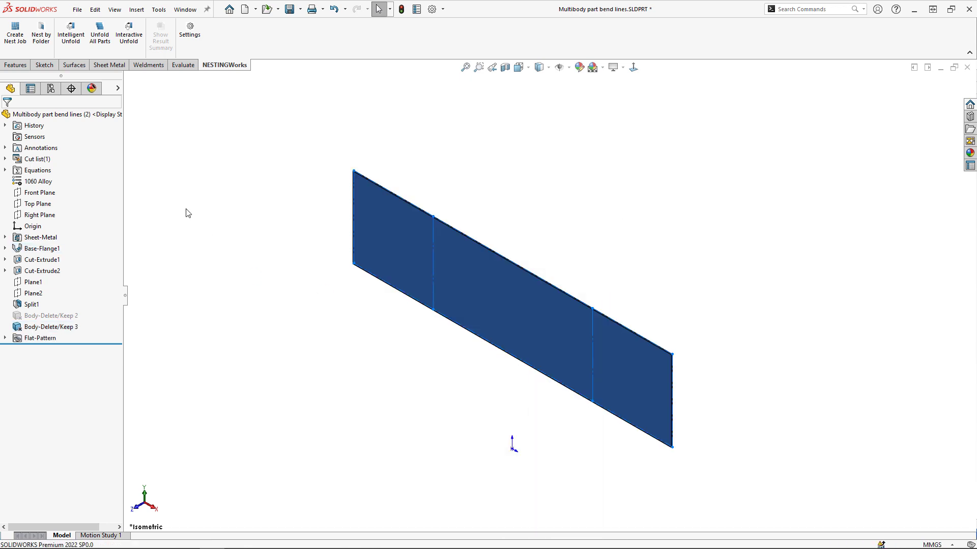
pyautogui.click(50, 88)
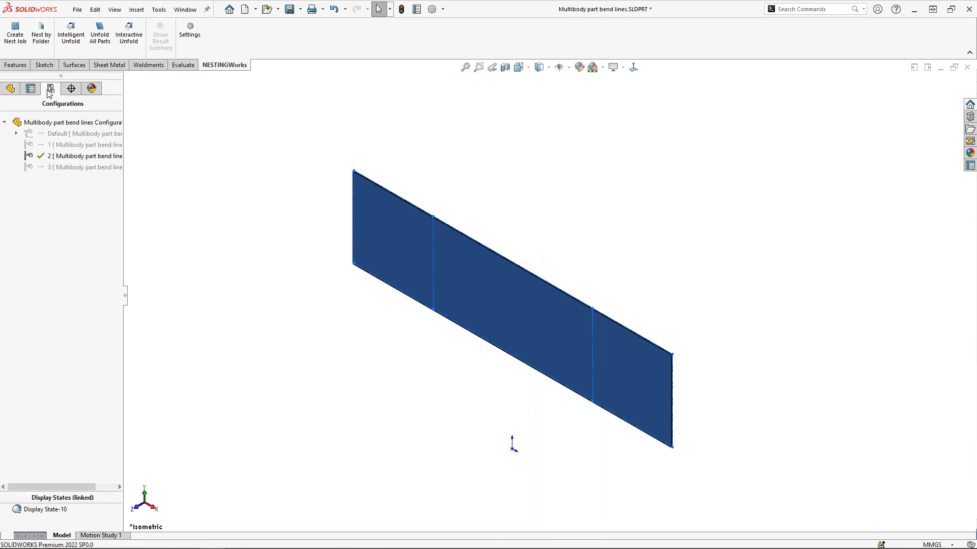
# Step: Activate configuration 3, delete Split1[1] and Split1[2], and flatten the slotted lower band
pyautogui.doubleClick(61, 168)
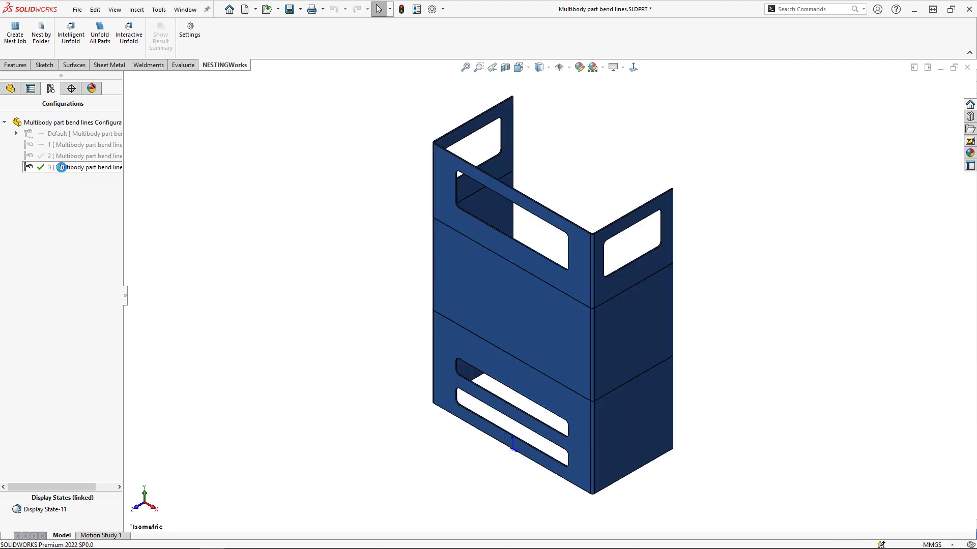
pyautogui.rightClick(540, 307)
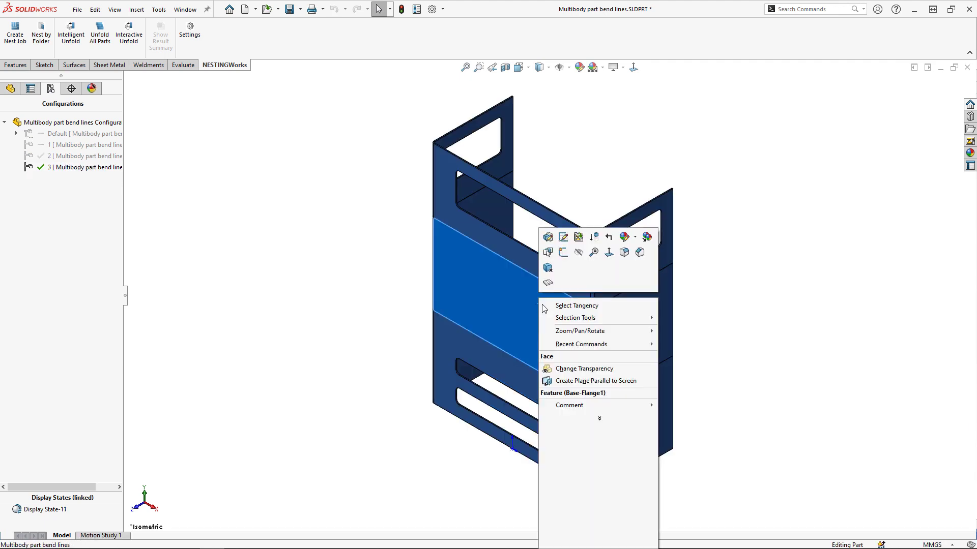
pyautogui.click(549, 269)
pyautogui.click(532, 267)
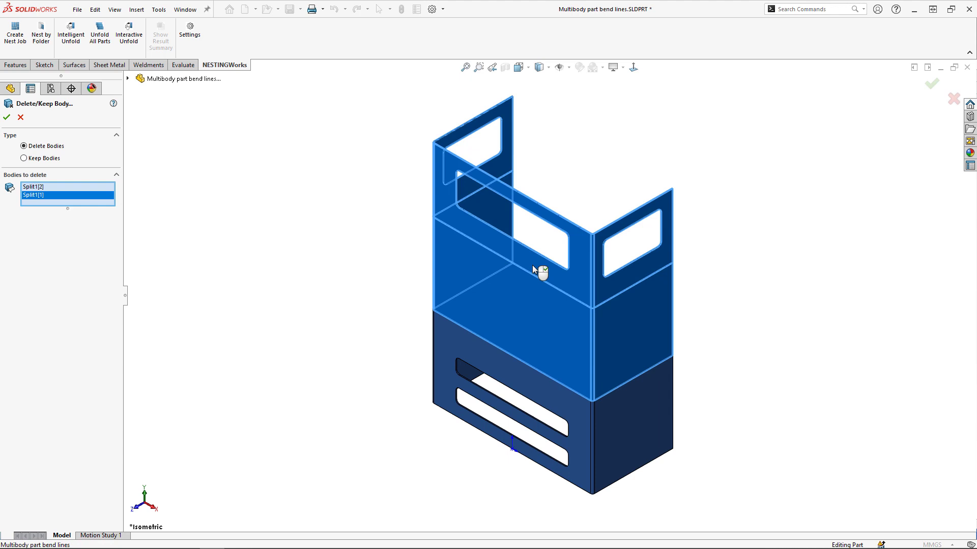
pyautogui.rightClick(532, 265)
pyautogui.rightClick(496, 364)
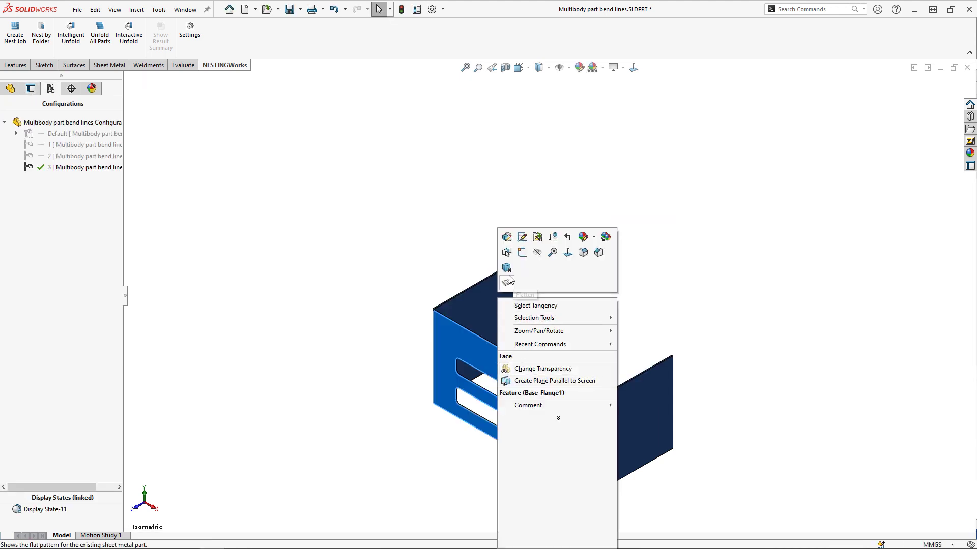
pyautogui.click(508, 281)
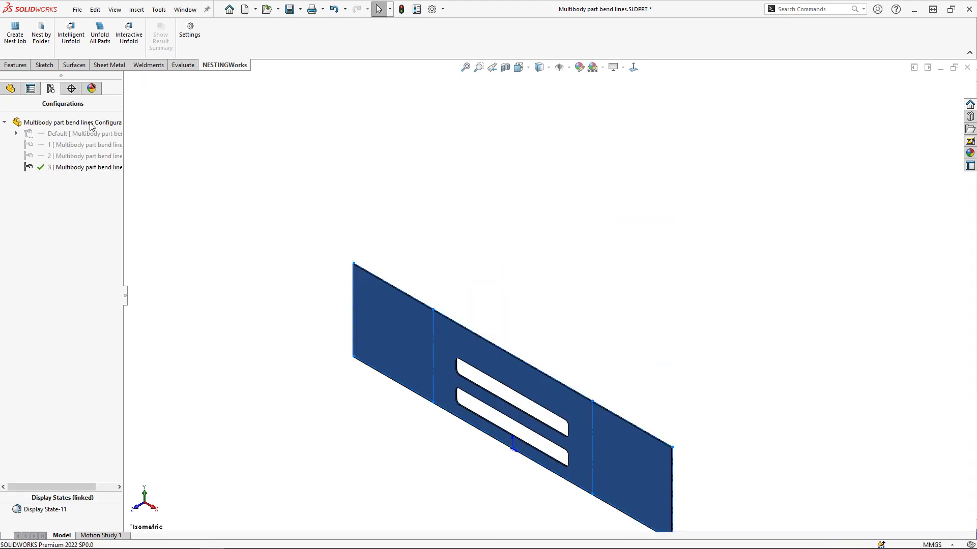
pyautogui.click(10, 89)
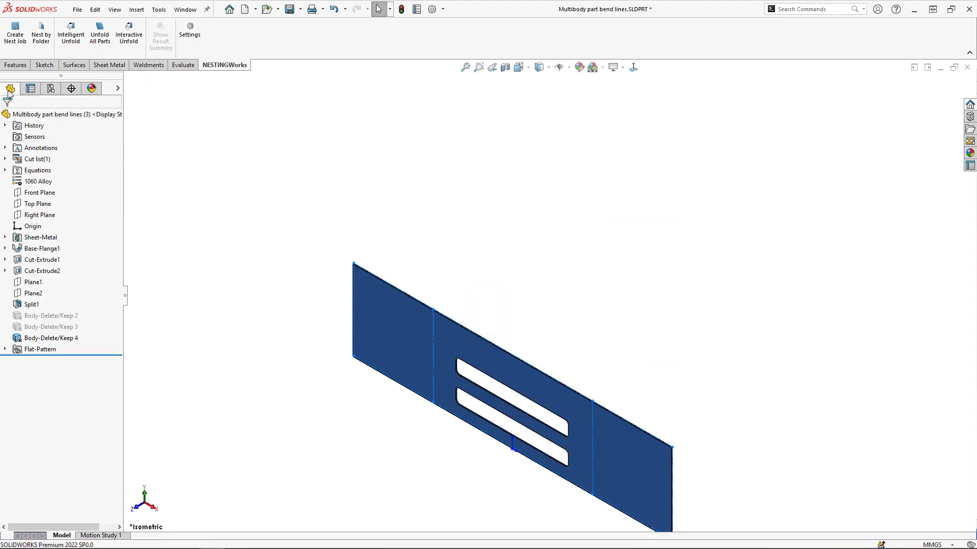
# Step: Check the Default configuration and the flats of configurations 1, 2 and 3, then open the File menu
pyautogui.click(51, 89)
pyautogui.doubleClick(65, 133)
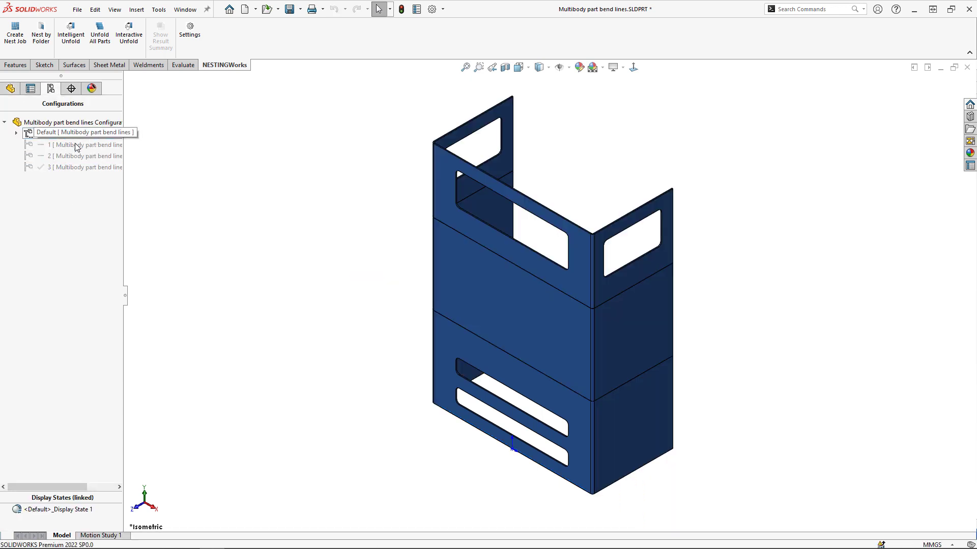
pyautogui.doubleClick(54, 145)
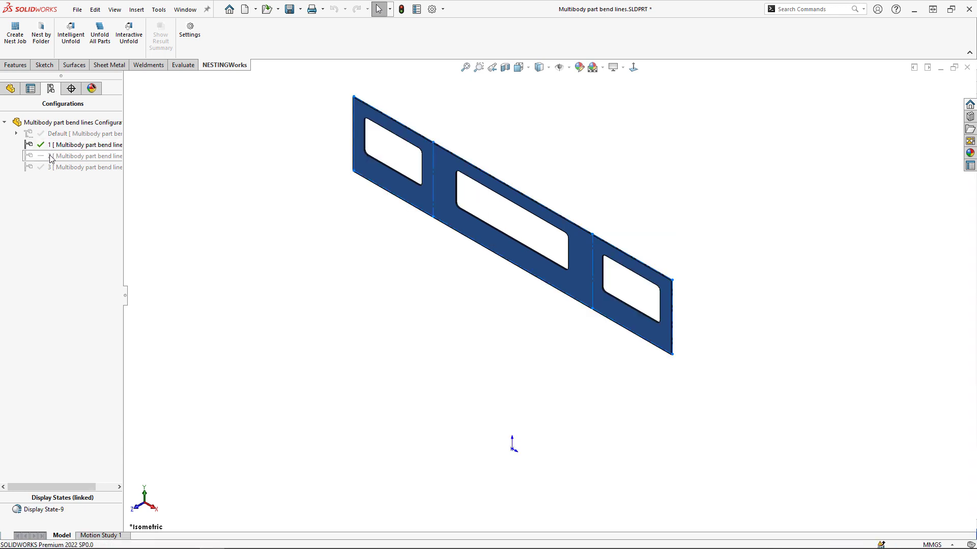
pyautogui.doubleClick(50, 156)
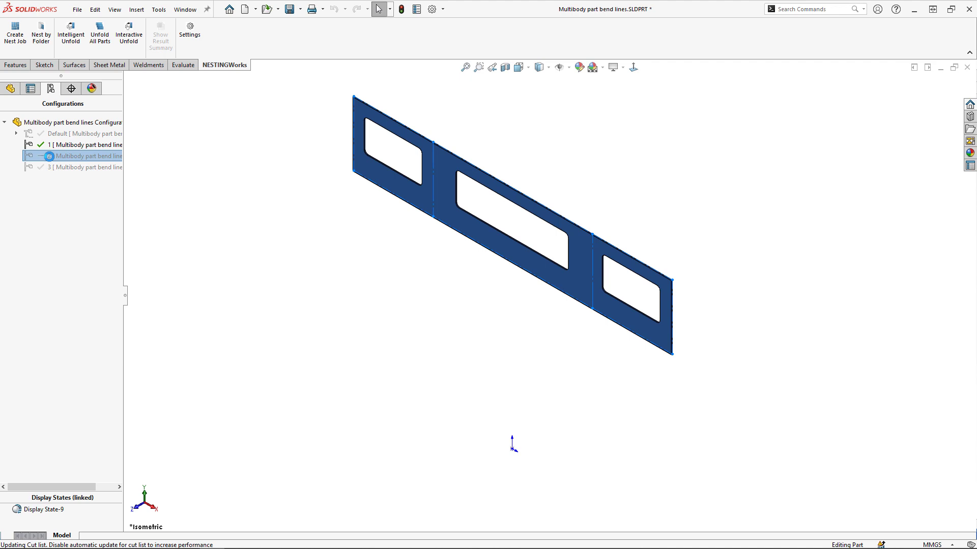
pyautogui.doubleClick(53, 167)
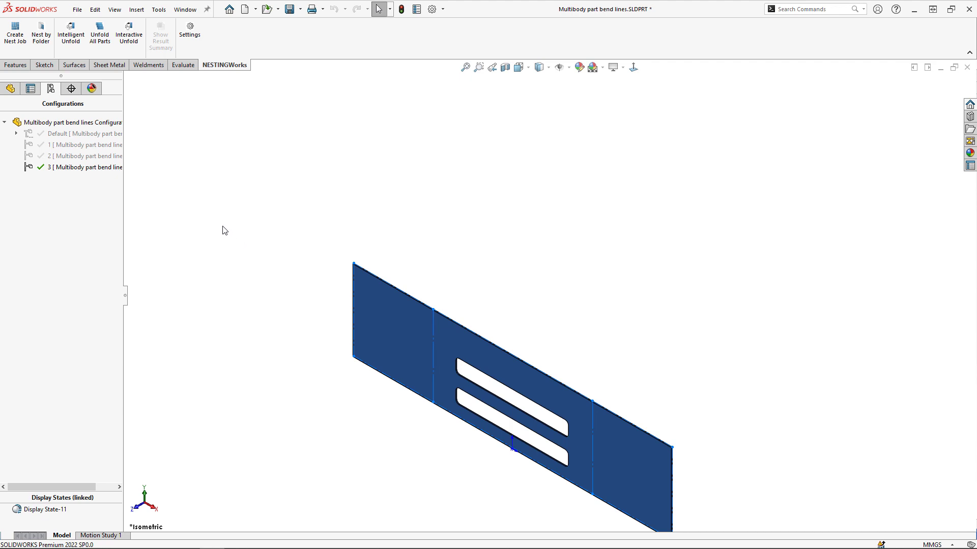
pyautogui.click(11, 89)
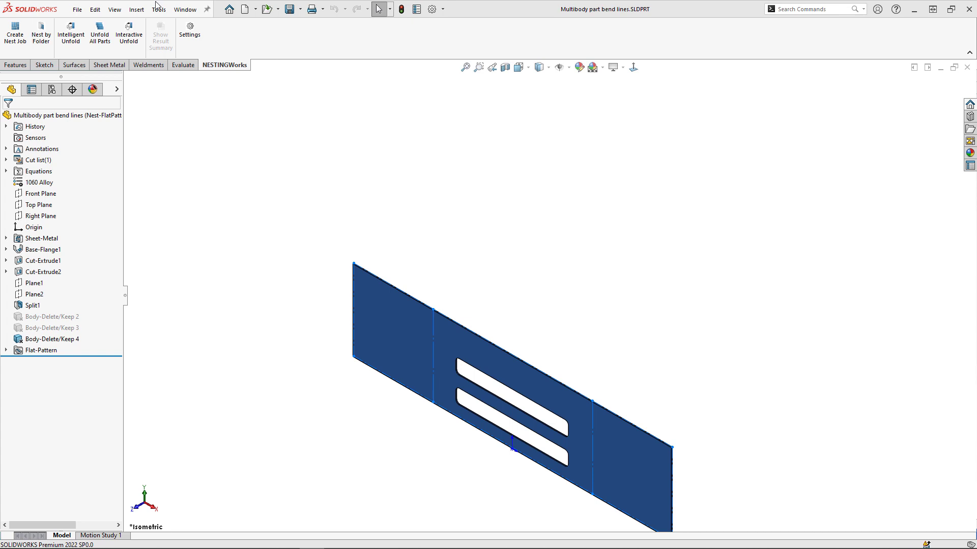
pyautogui.click(76, 10)
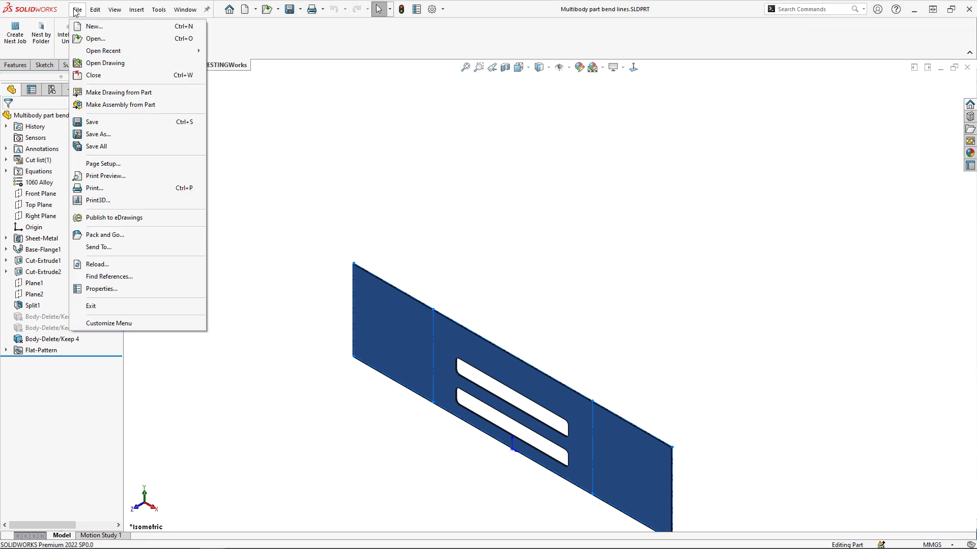
# Step: Make an assembly from the part with the assembly template, inserting it in configuration 1
pyautogui.click(108, 105)
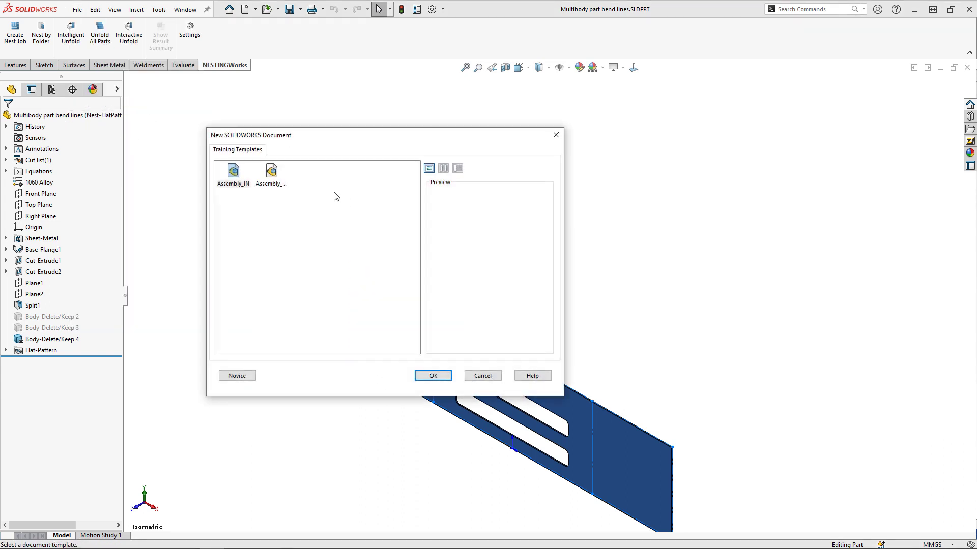
pyautogui.click(426, 378)
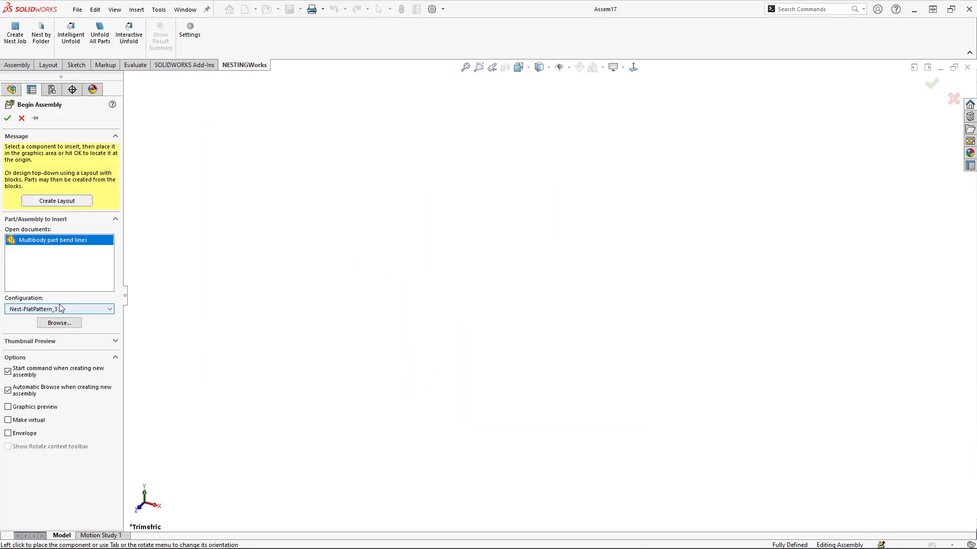
pyautogui.click(60, 308)
pyautogui.click(33, 328)
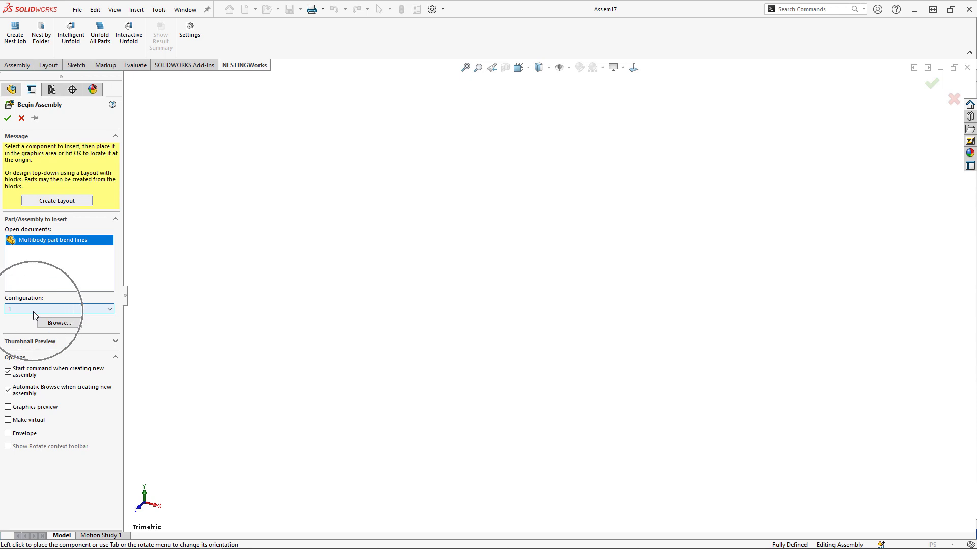
pyautogui.click(8, 118)
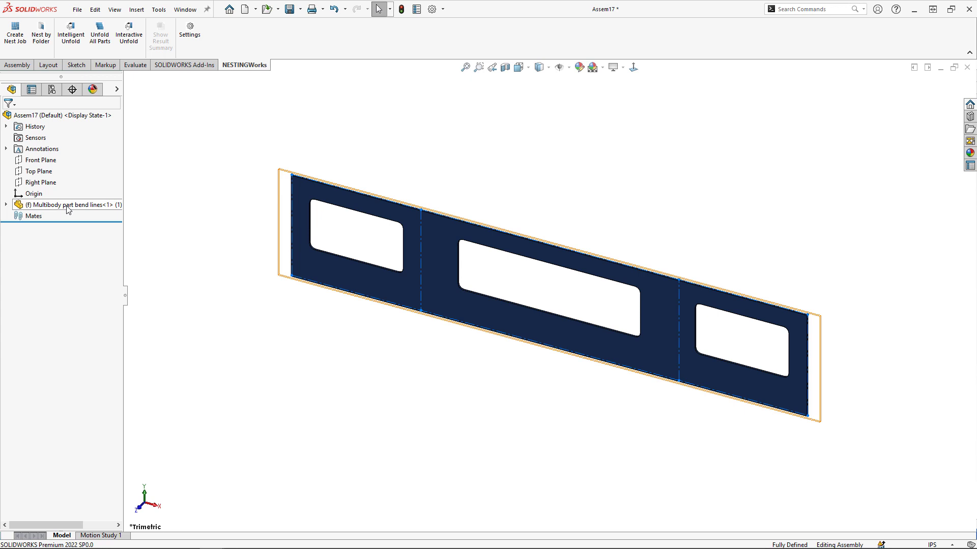
# Step: Drag two more copies of the part component into the assembly and fit the view
pyautogui.click(68, 205)
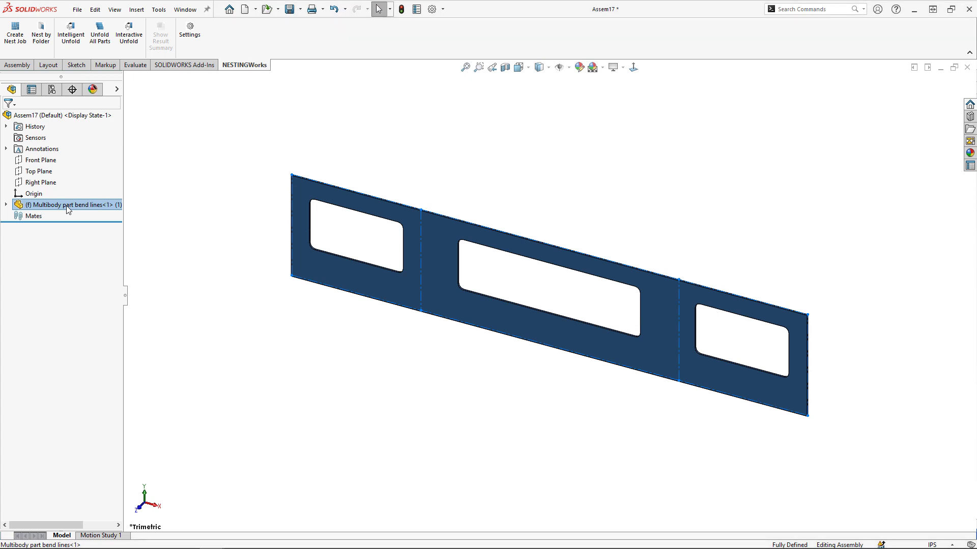
pyautogui.moveTo(66, 205); pyautogui.dragTo(527, 417)
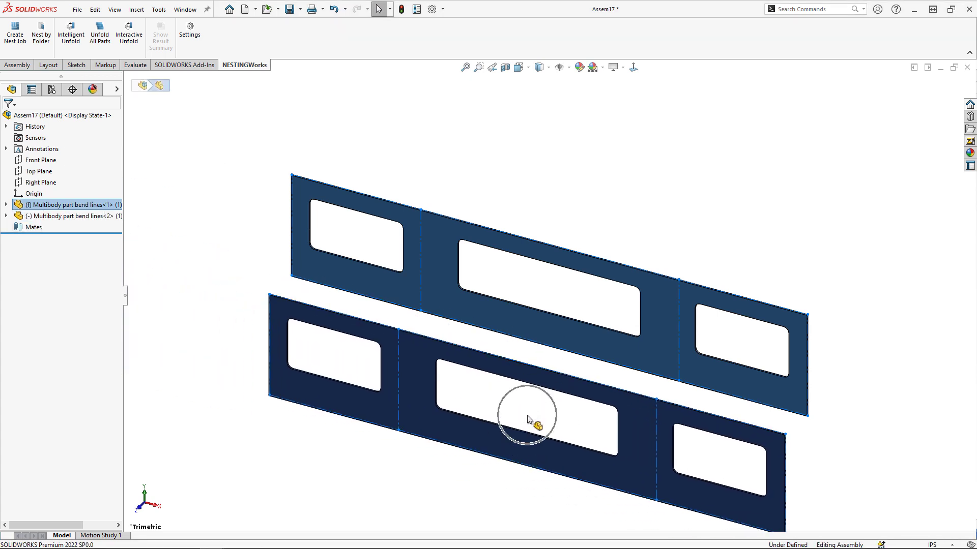
pyautogui.click(235, 272)
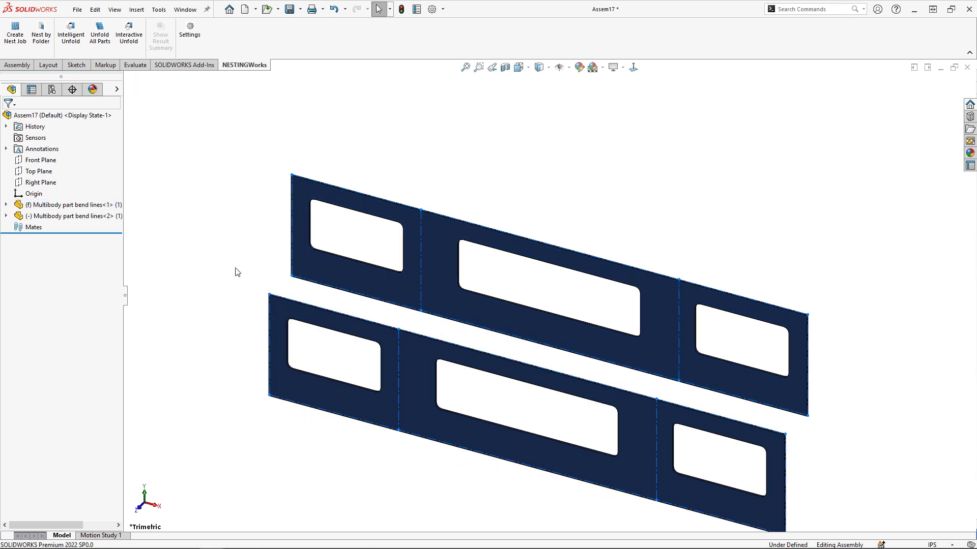
pyautogui.click(67, 218)
pyautogui.moveTo(67, 218); pyautogui.dragTo(496, 529)
pyautogui.press('f')
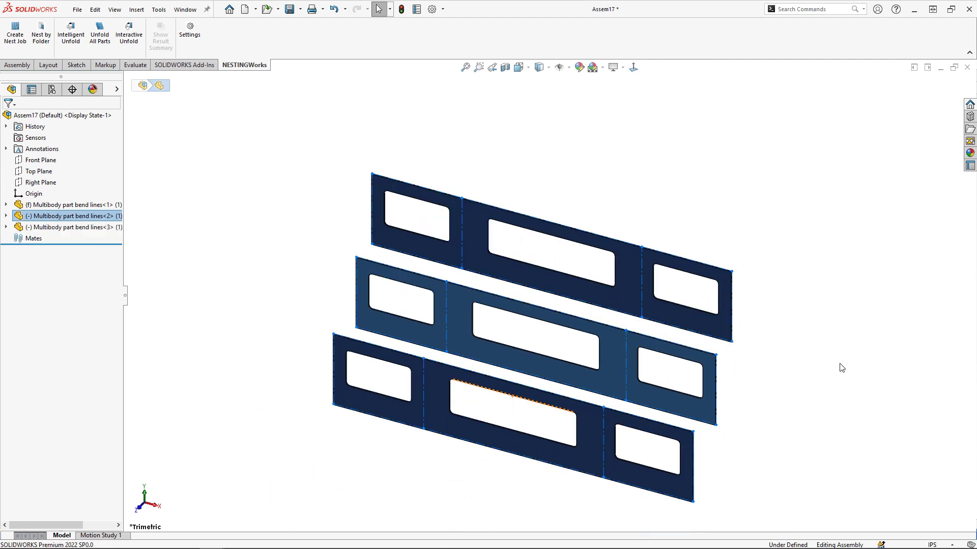
# Step: Switch the second copy to configuration 2 and the third copy to configuration 3
pyautogui.rightClick(57, 218)
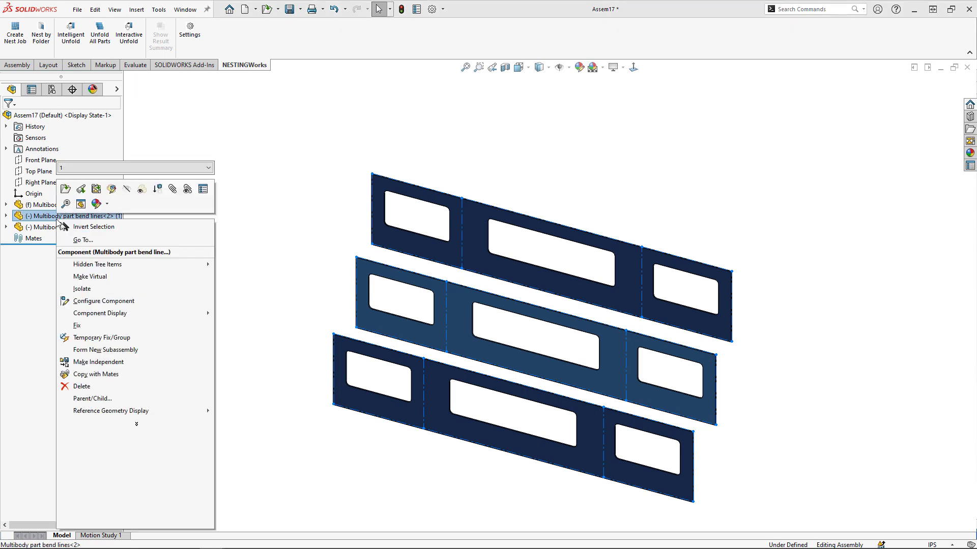
pyautogui.click(92, 168)
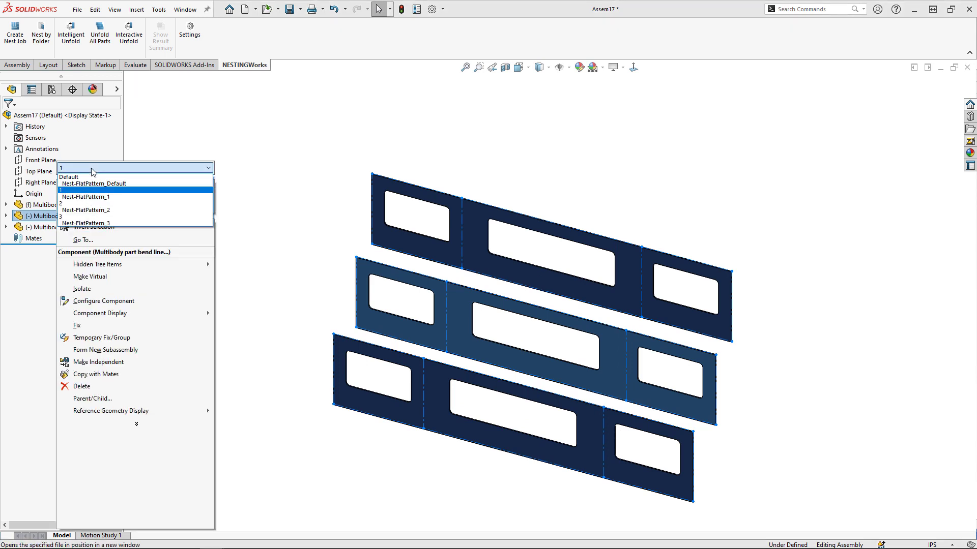
pyautogui.click(76, 208)
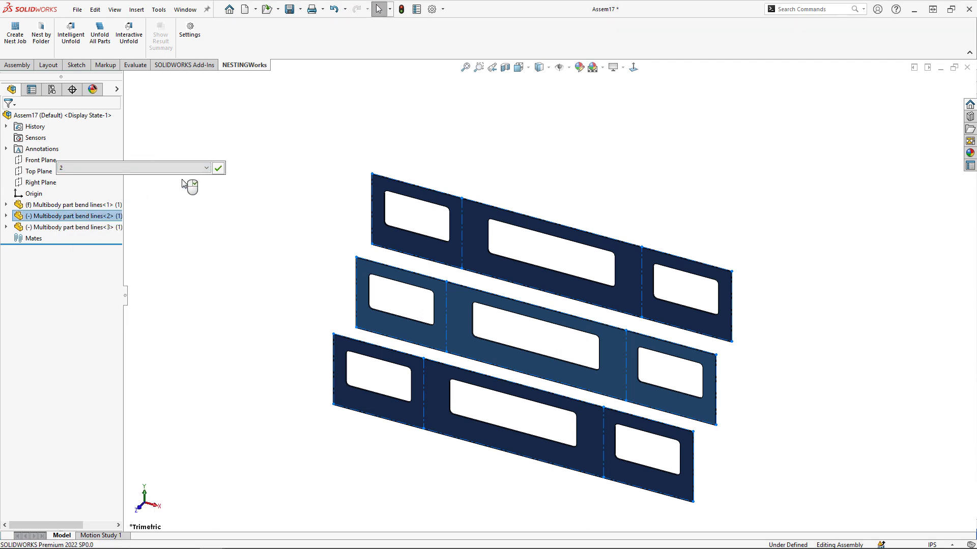
pyautogui.click(224, 168)
pyautogui.click(46, 229)
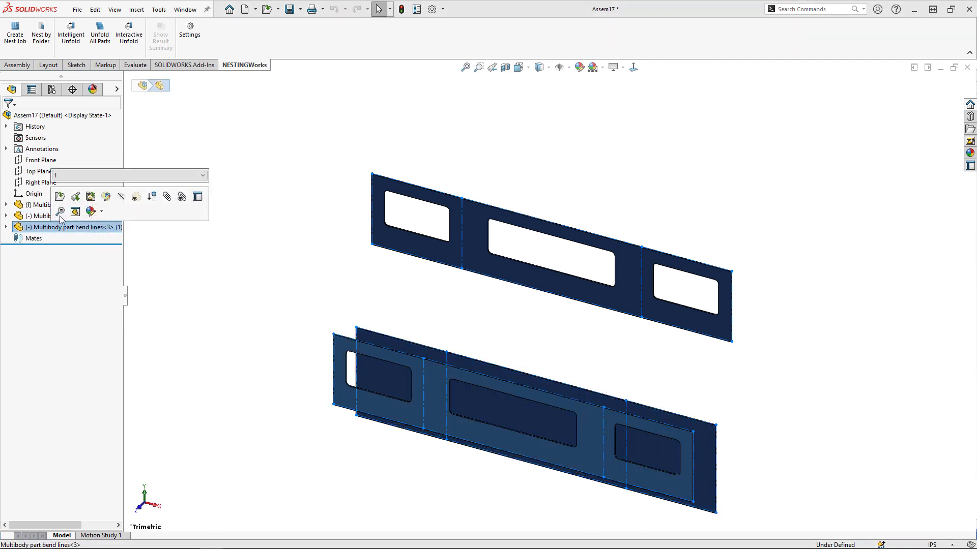
pyautogui.click(78, 176)
pyautogui.click(76, 228)
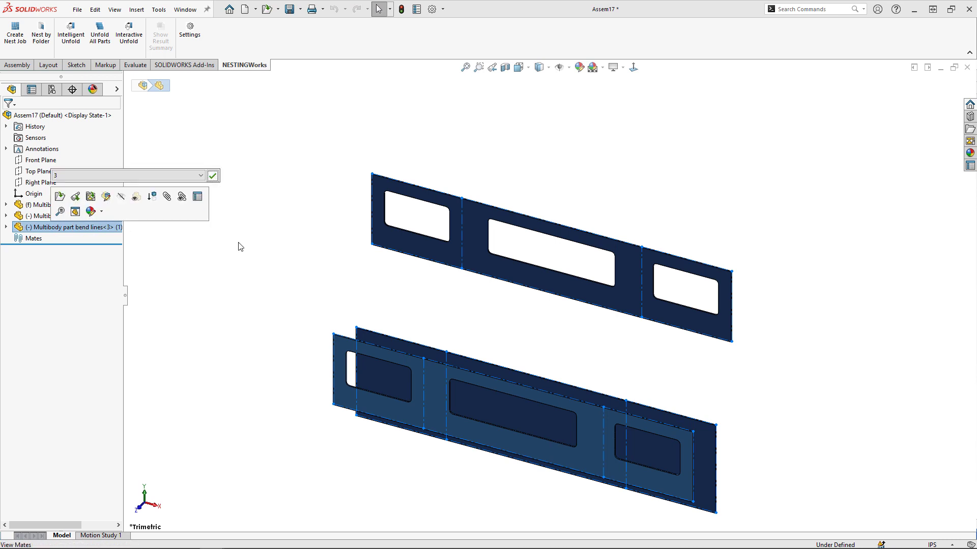
pyautogui.click(213, 175)
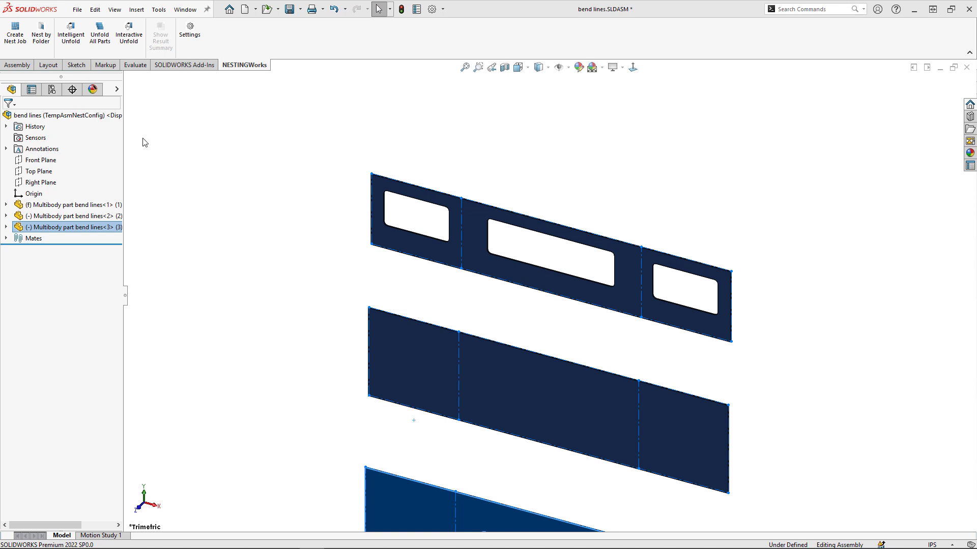
# Step: Start a nest job, add all three parts, and review each part's nesting data
pyautogui.click(15, 39)
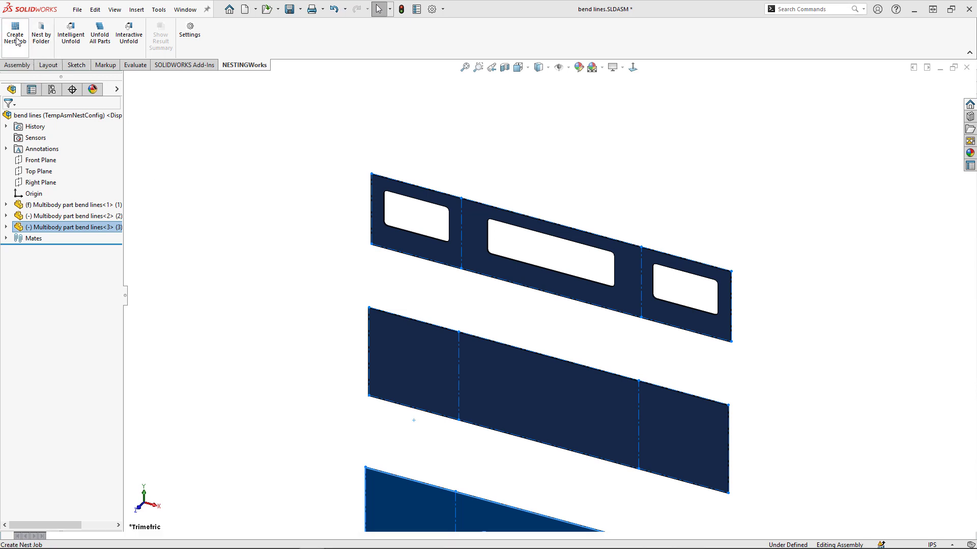
pyautogui.click(22, 66)
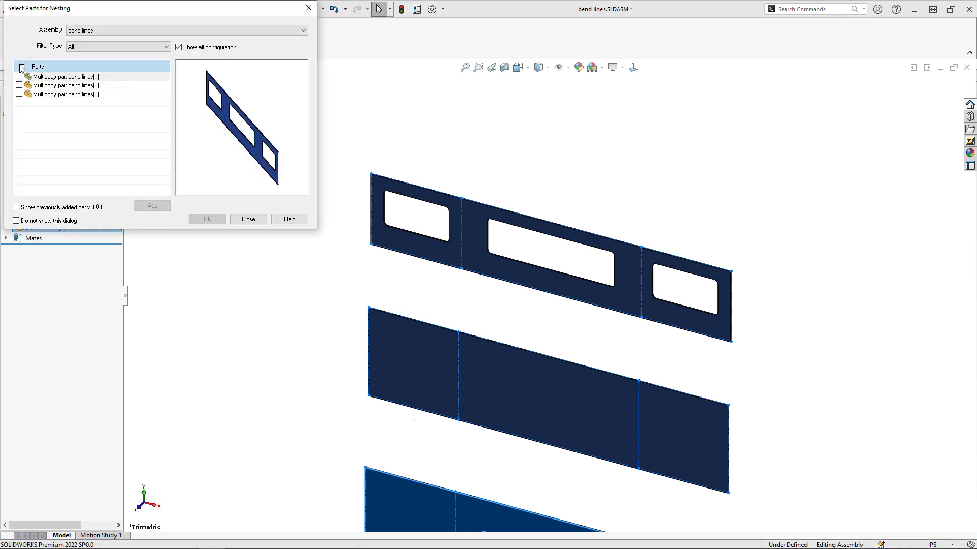
pyautogui.click(151, 206)
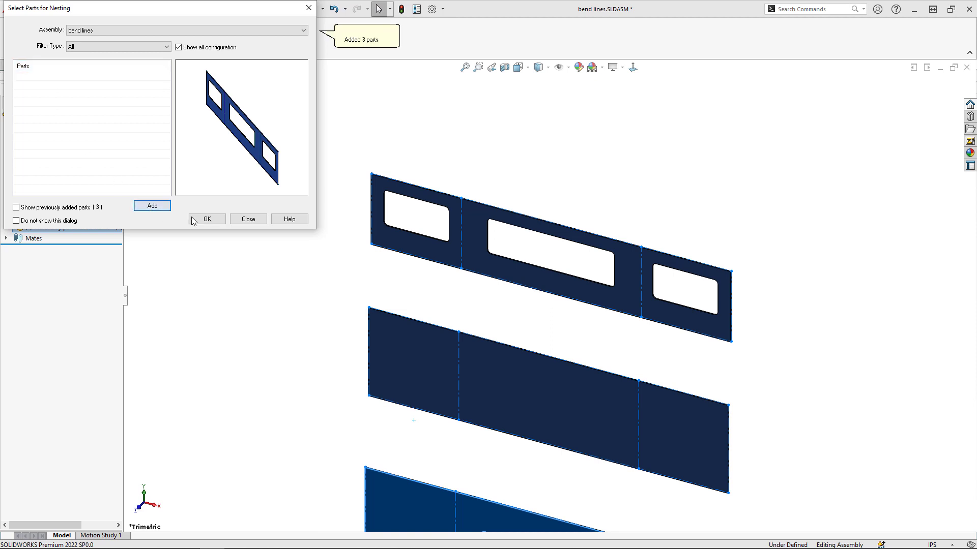
pyautogui.click(205, 219)
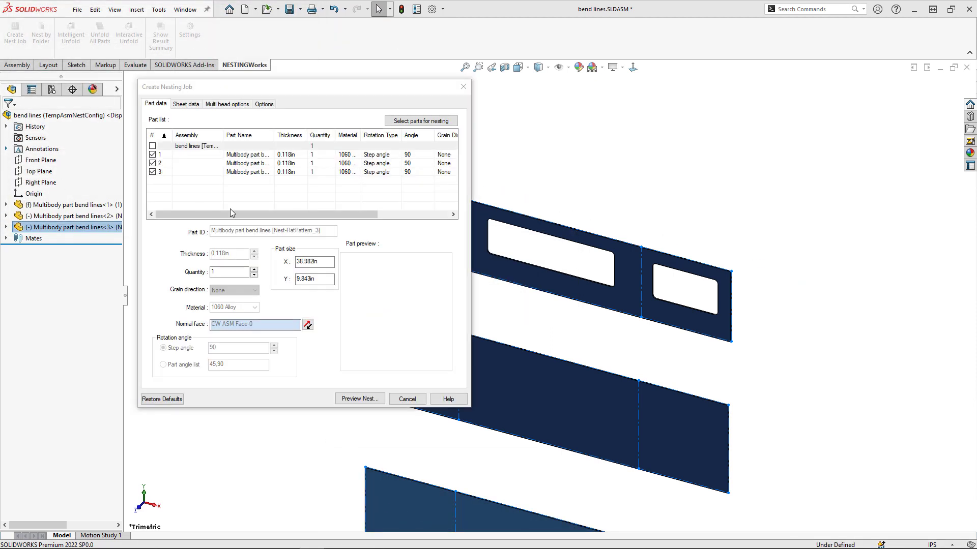
pyautogui.click(191, 155)
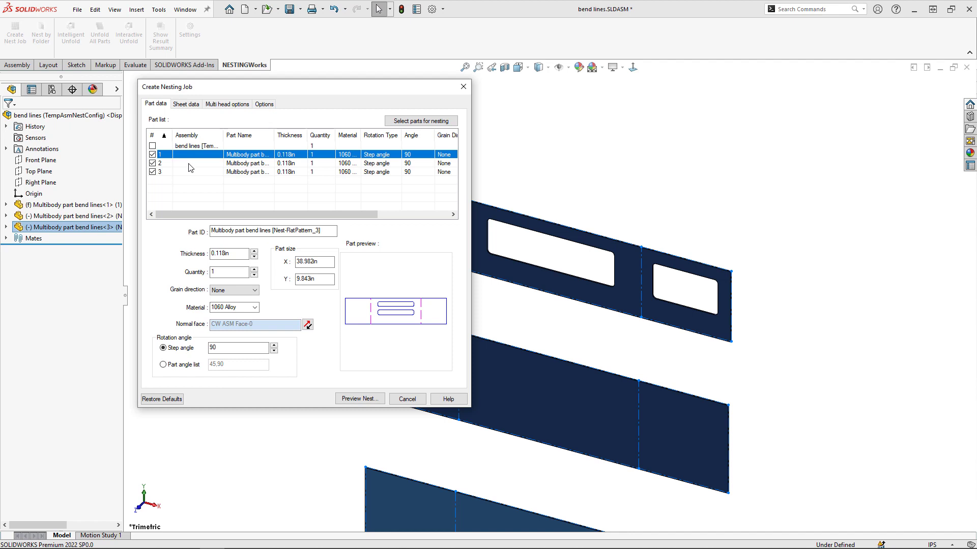
pyautogui.click(191, 164)
pyautogui.click(192, 172)
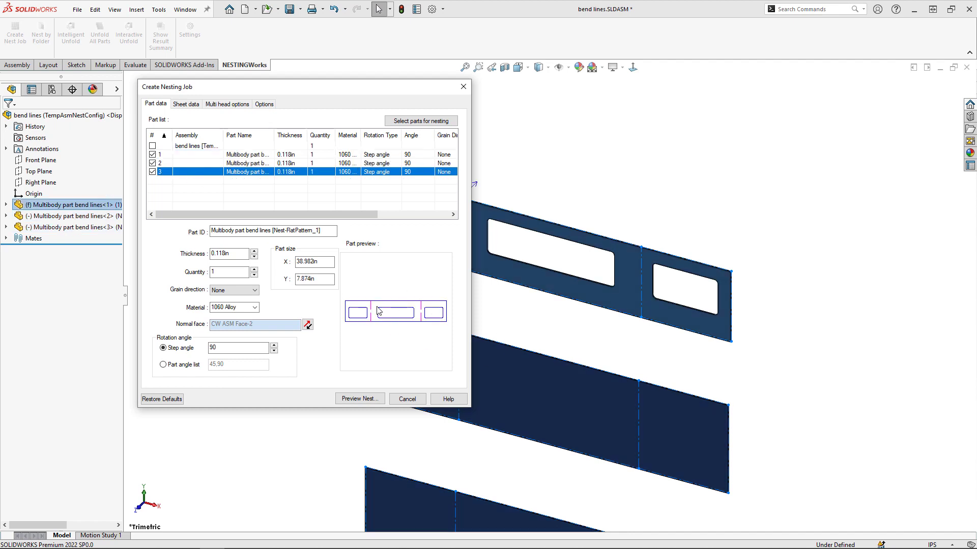
# Step: Add a standard 72 × 48 in sheet and preview the nest layout
pyautogui.click(186, 105)
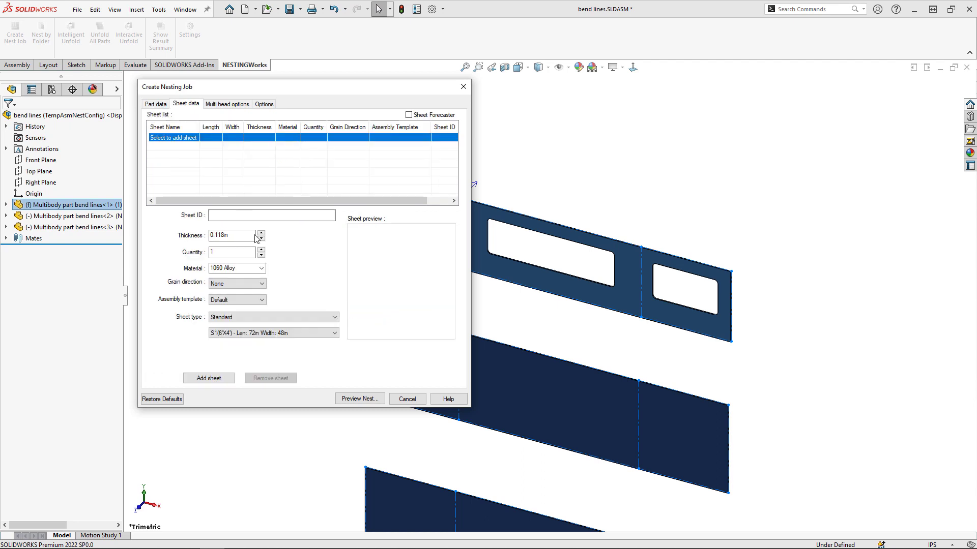
pyautogui.click(219, 378)
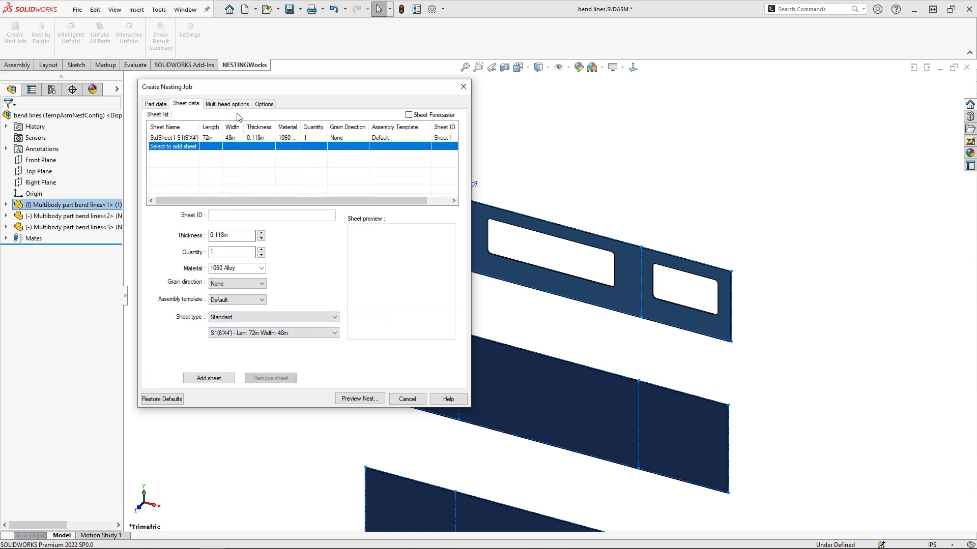
pyautogui.click(354, 398)
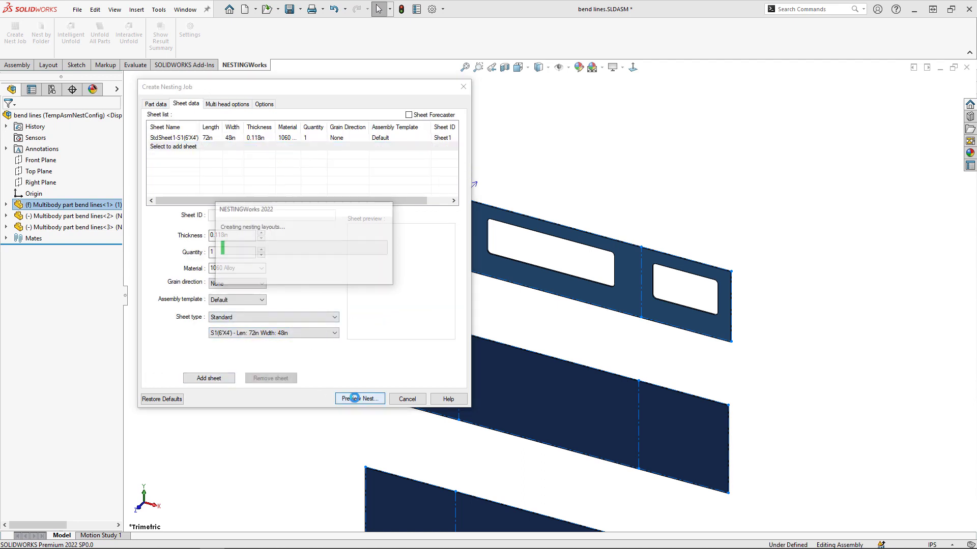